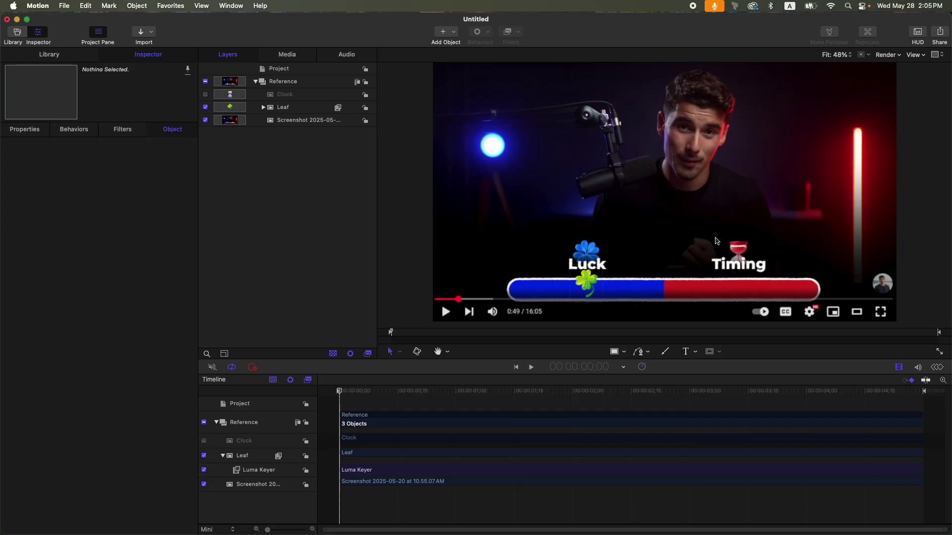
- Make the Clock layer in the Reference group visible
left_click(592, 292)
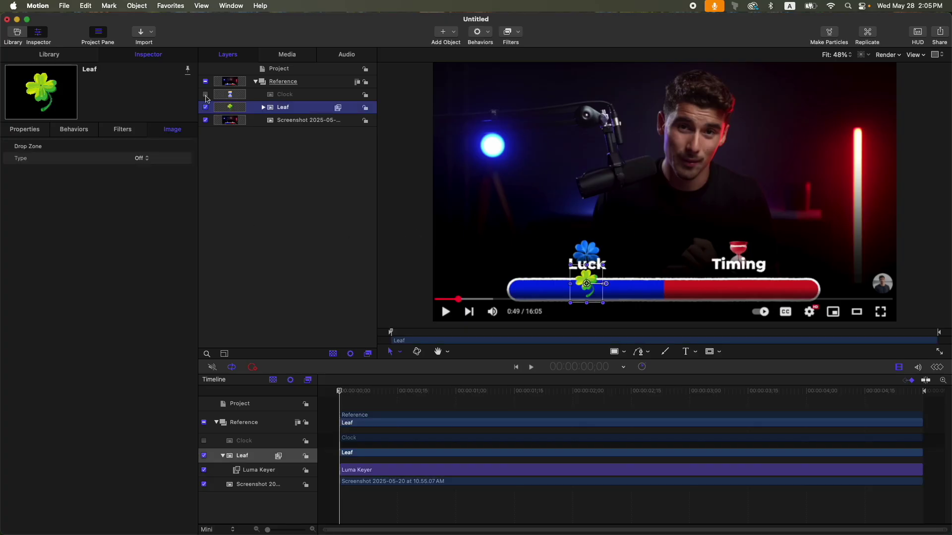
left_click(205, 95)
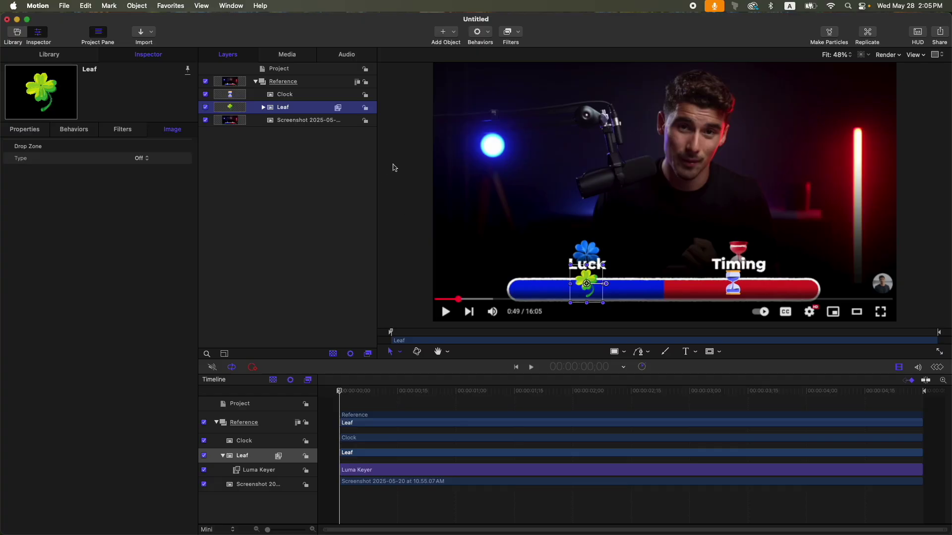
- Add a new group beneath the Reference group and hide the reference screenshot layer
left_click(304, 82)
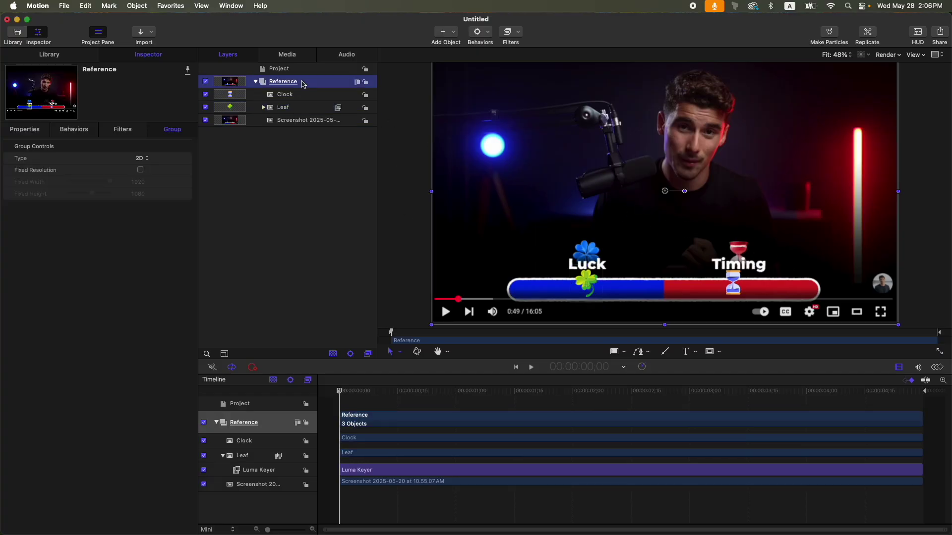
key("super+shift+n")
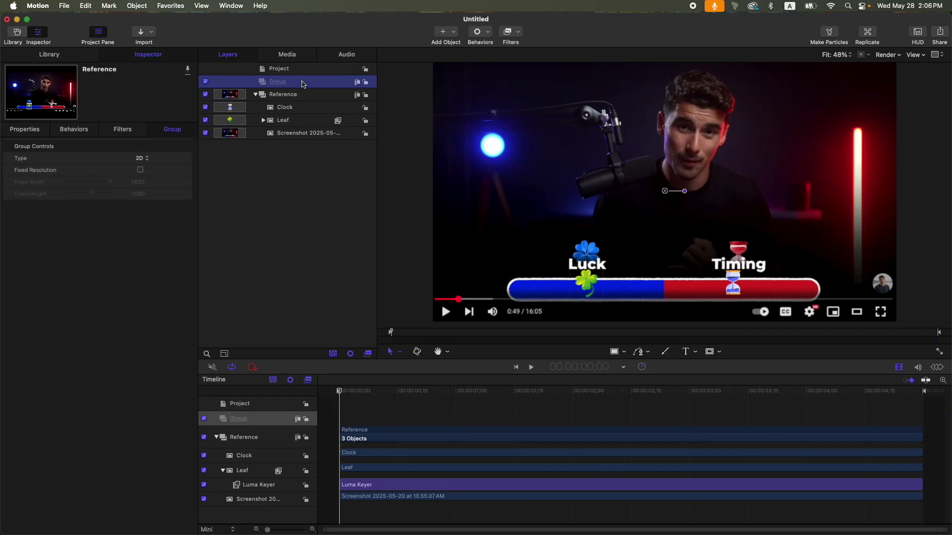
key("super+shift+bracketleft")
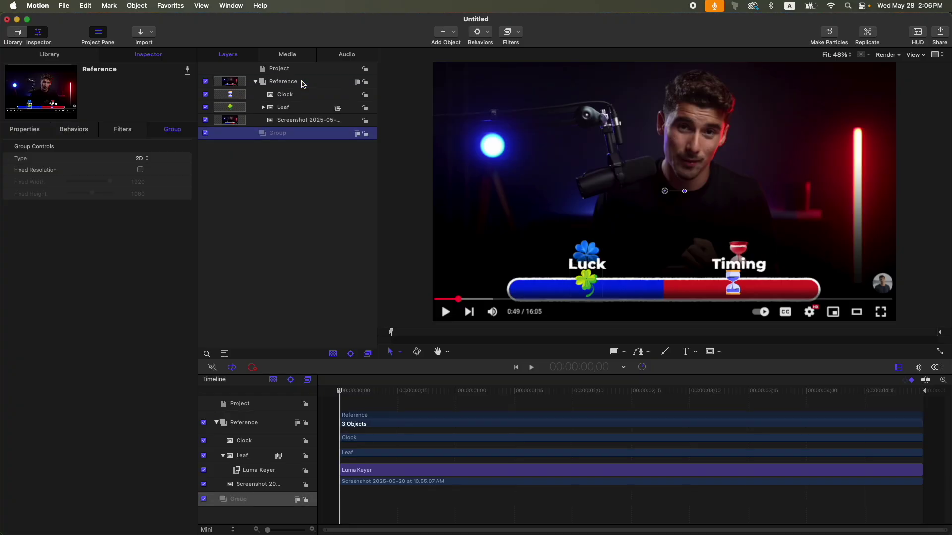
left_click(205, 120)
- Add a Color Solid generator to the new group and set its color to black
left_click(445, 31)
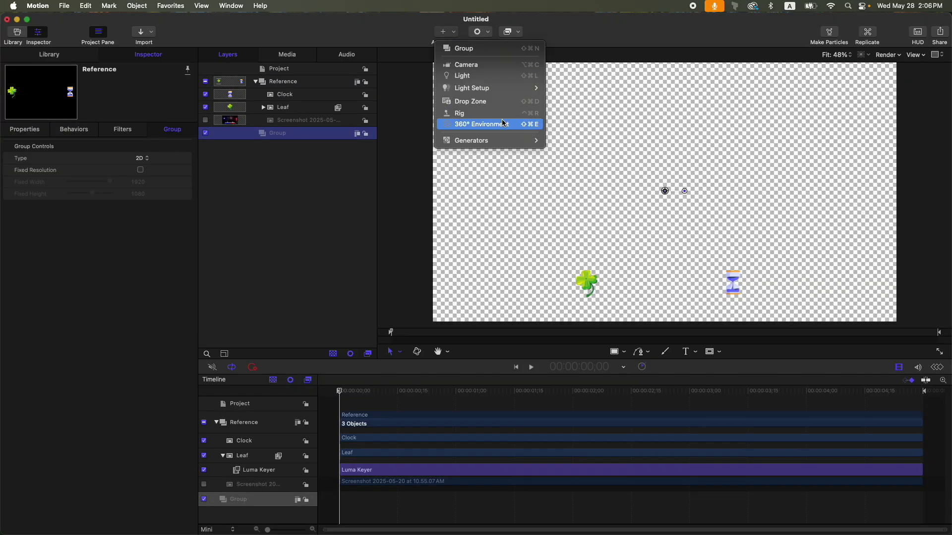
mouse_move(498, 140)
mouse_move(580, 140)
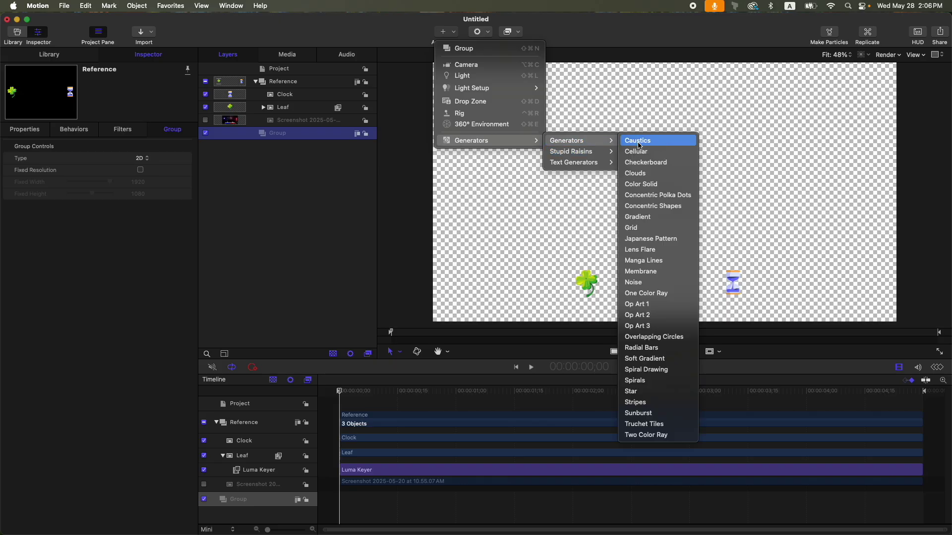
left_click(663, 181)
left_click(136, 193)
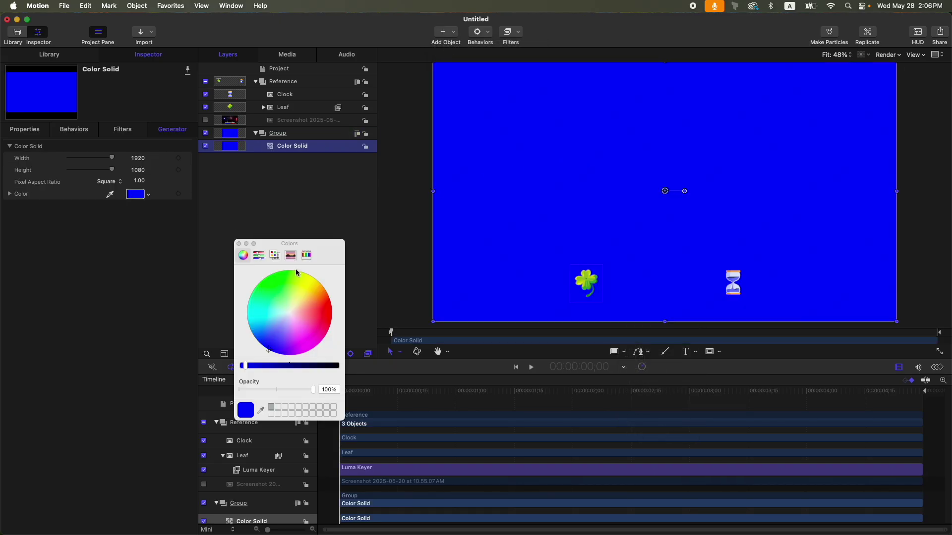
left_click_drag(299, 367, 375, 374)
left_click(238, 243)
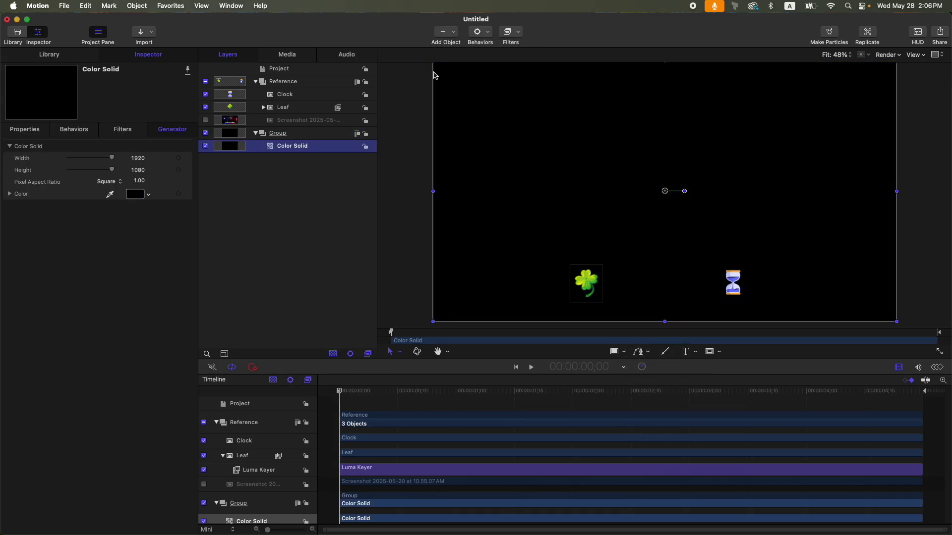
- Add a Gradient generator above the Color Solid in the new group
left_click(448, 32)
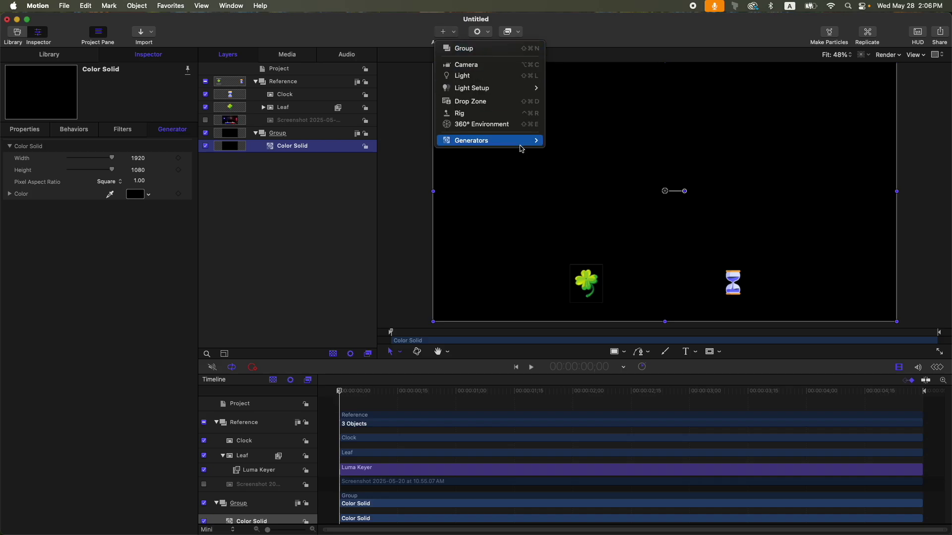
mouse_move(527, 142)
mouse_move(564, 146)
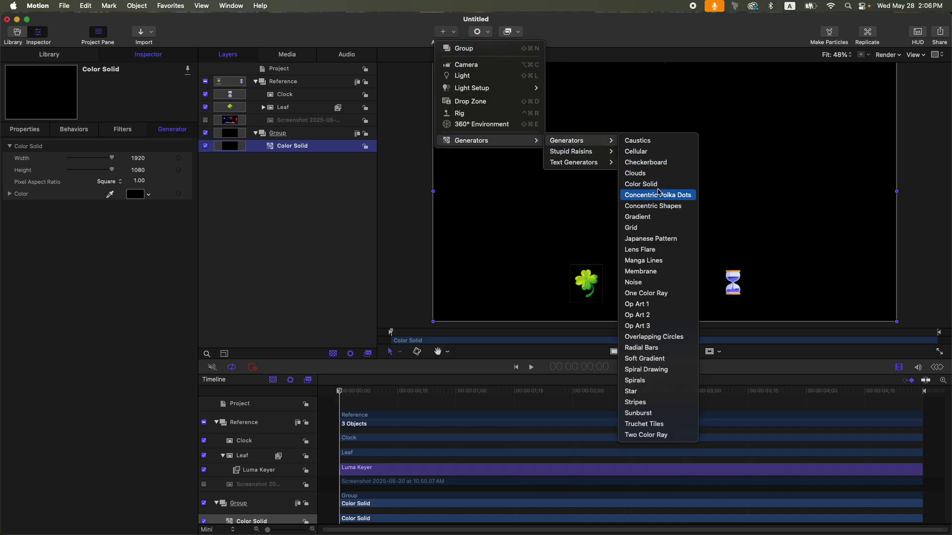
left_click(657, 220)
- Set the gradient's end color to black and its start color to white
left_click(173, 238)
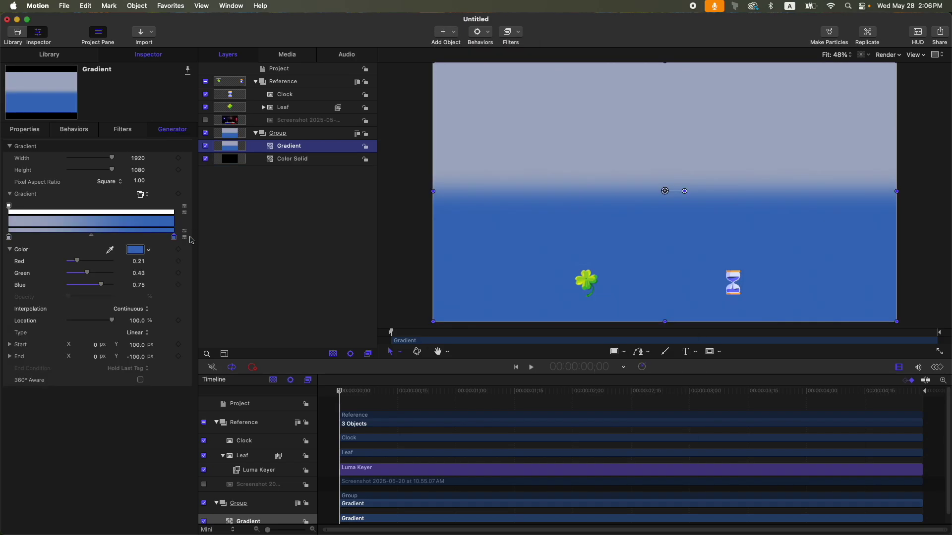
left_click(135, 249)
left_click_drag(303, 367, 360, 372)
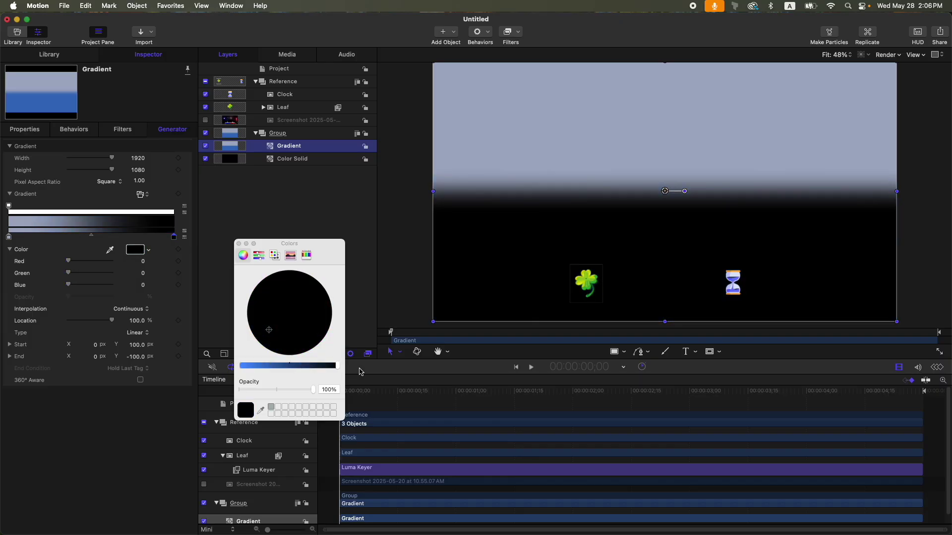
left_click(239, 244)
left_click(9, 238)
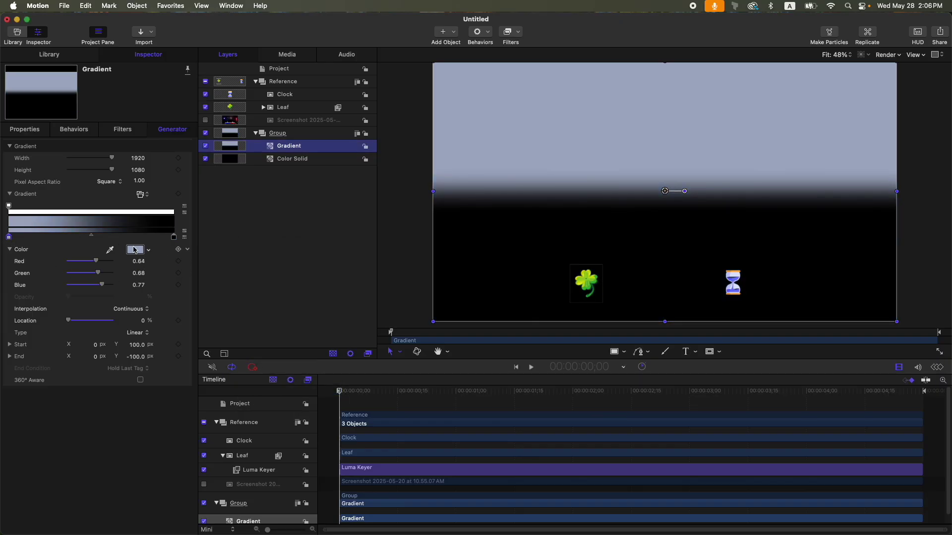
left_click(134, 249)
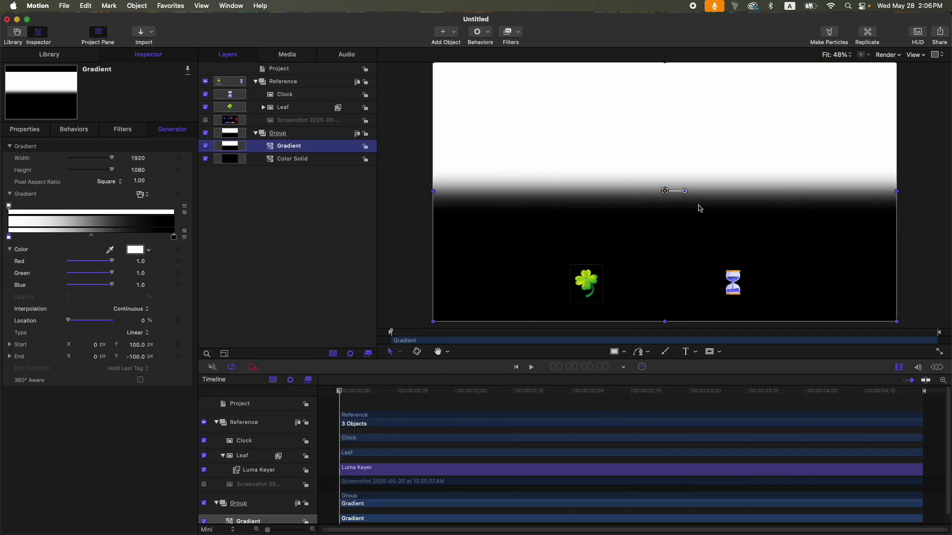
- Stretch the gradient over the full frame height, with its end at about Y -531 px and its start at about Y 532 px
left_click(399, 352)
left_click(418, 499)
left_click_drag(667, 220, 663, 321)
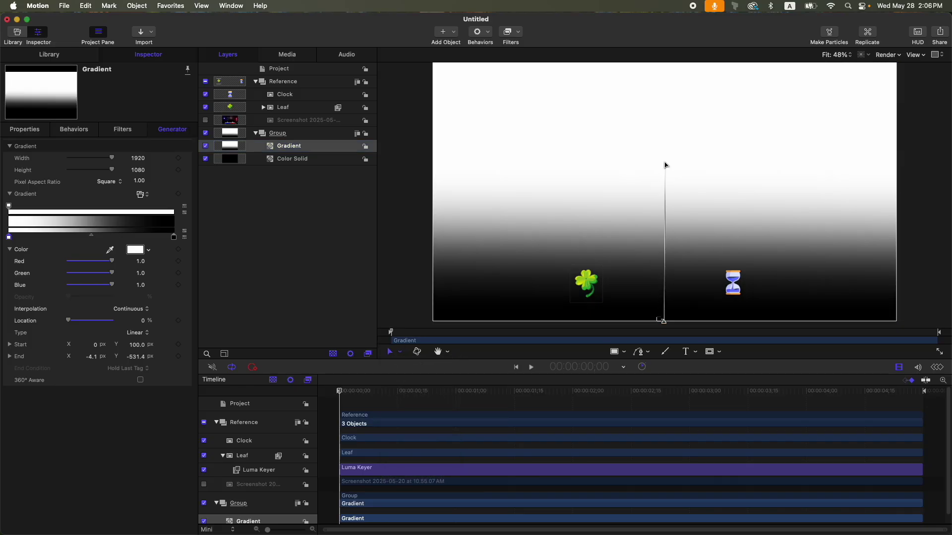
left_click_drag(664, 165, 664, 63)
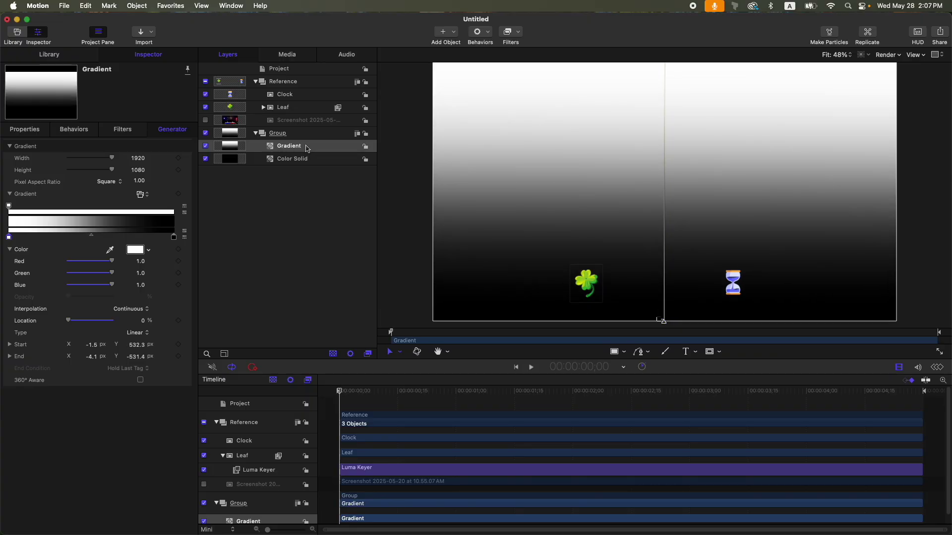
- Rename the Gradient layer to MASK
double_click(306, 147)
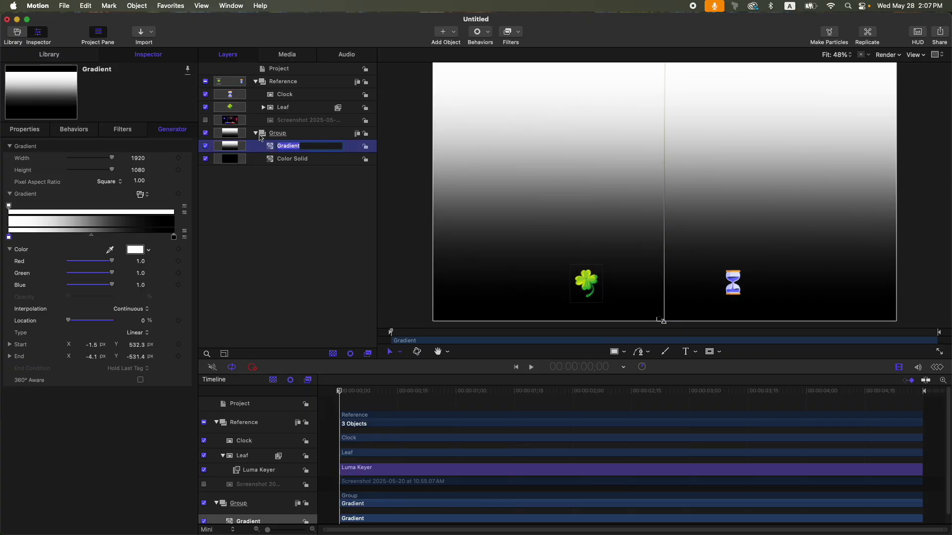
type("MASK")
key("Return")
- Add an image mask to the Color Solid with MASK as source, using the Luminance channel and an inverted mask
left_click(299, 166)
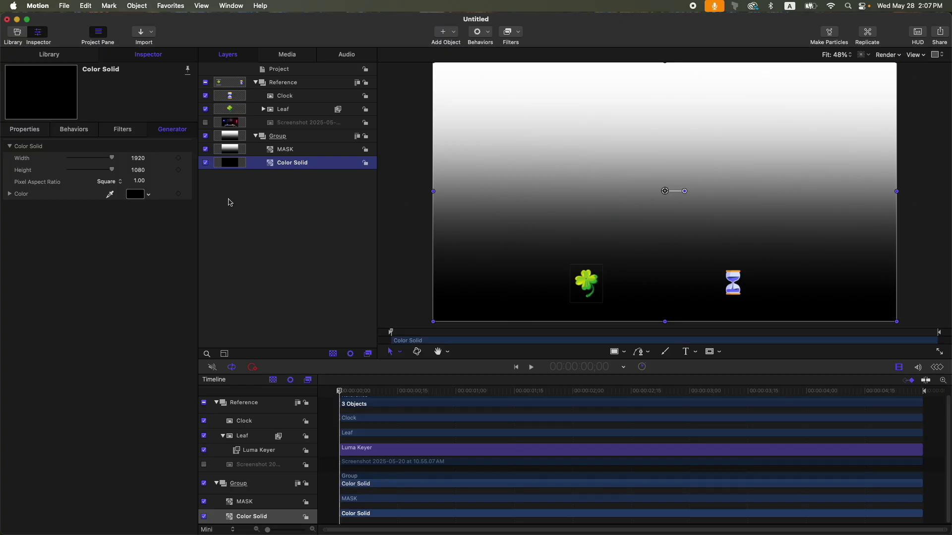
key("super+shift+m")
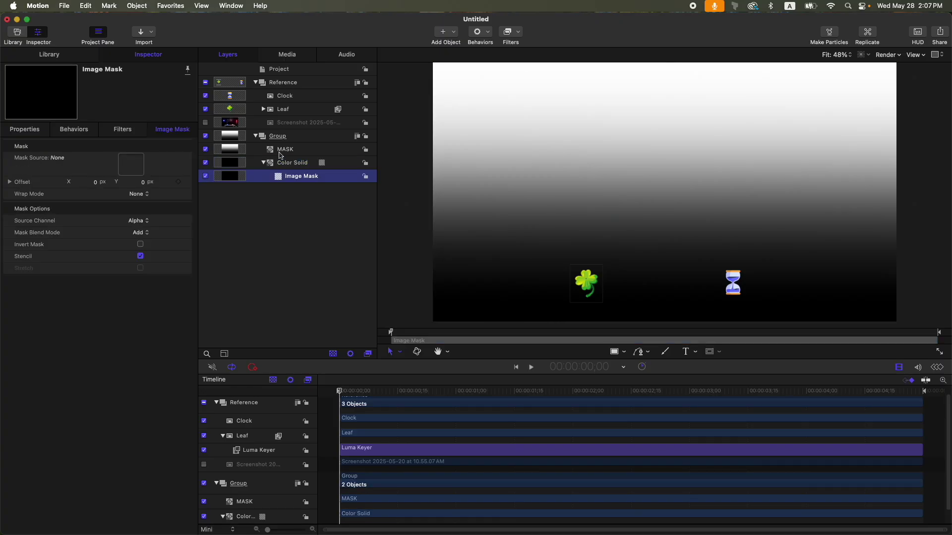
left_click_drag(284, 149, 131, 165)
left_click(145, 222)
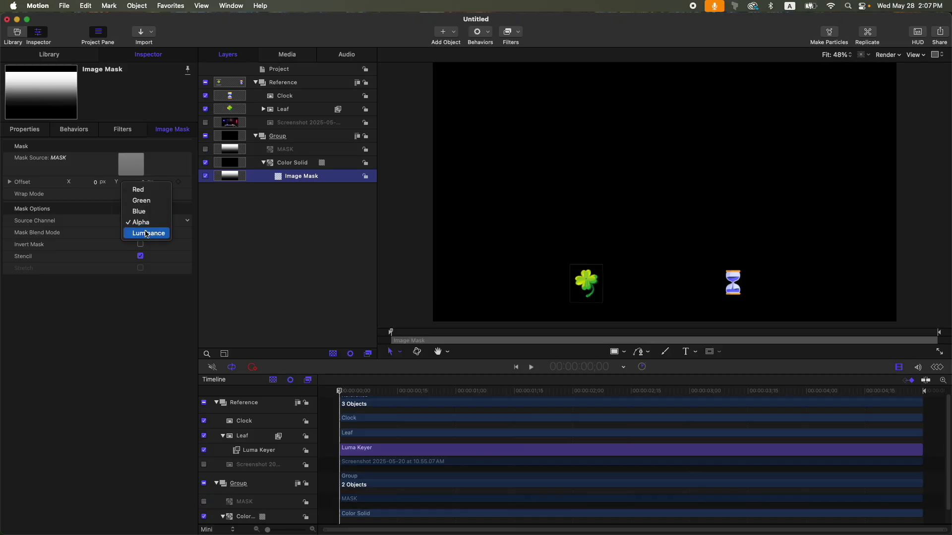
left_click(146, 233)
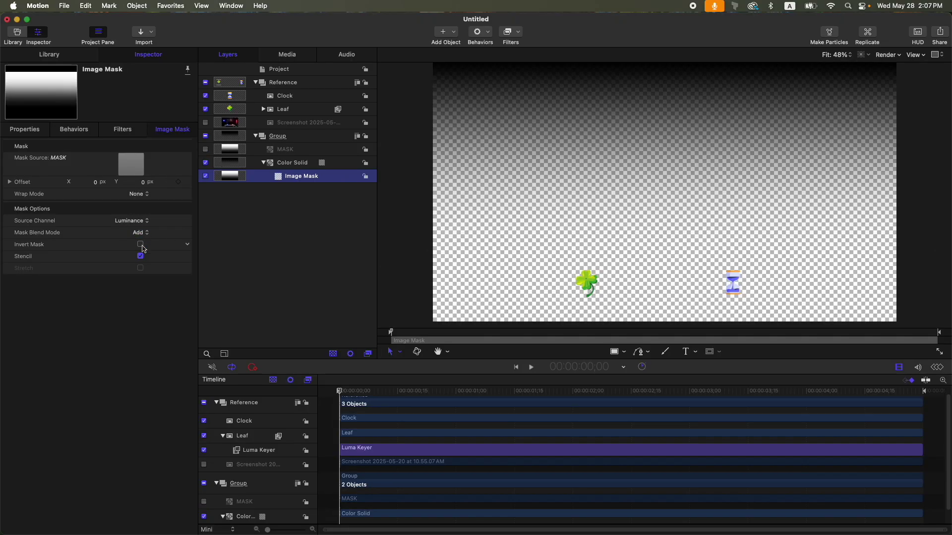
left_click(140, 245)
- Move the black color tag of the MASK gradient to a location of about 83%
left_click(527, 173)
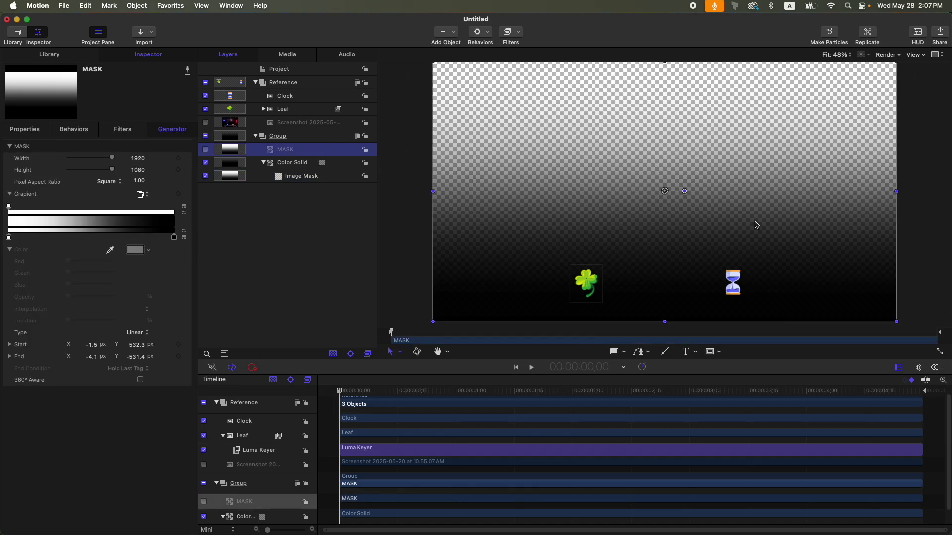
left_click_drag(173, 237, 139, 239)
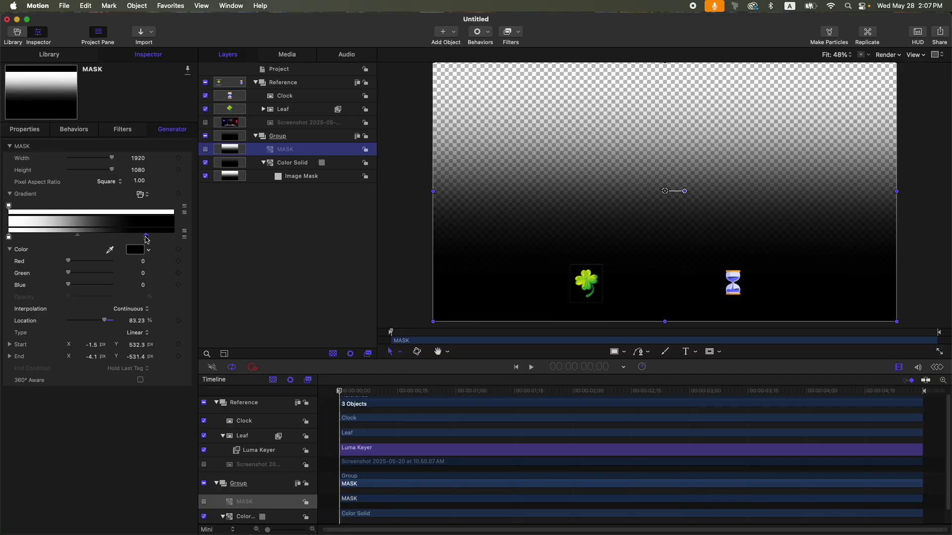
- Group the MASK and Color Solid layers, name the group BG and collapse it
left_click(294, 156, "shift")
key("super+shift+g")
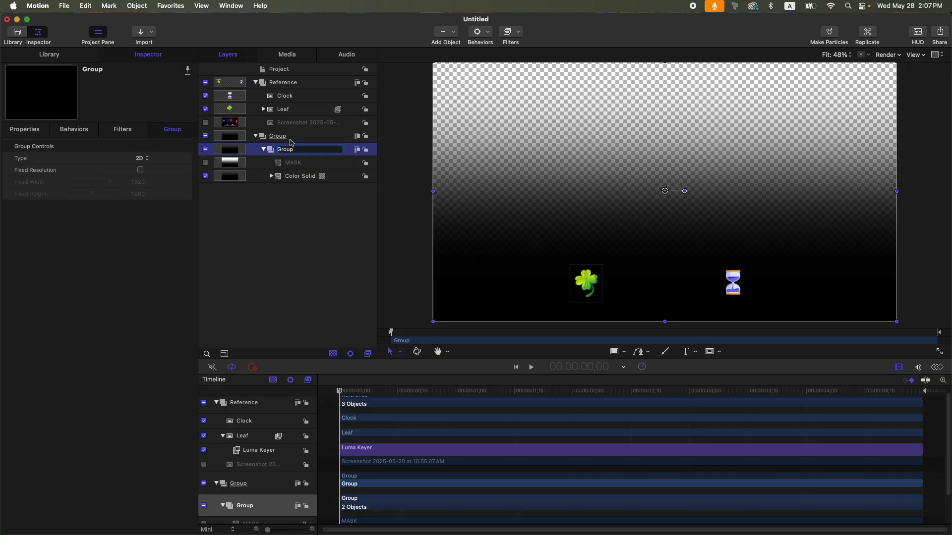
double_click(291, 143)
type("BG")
key("Return")
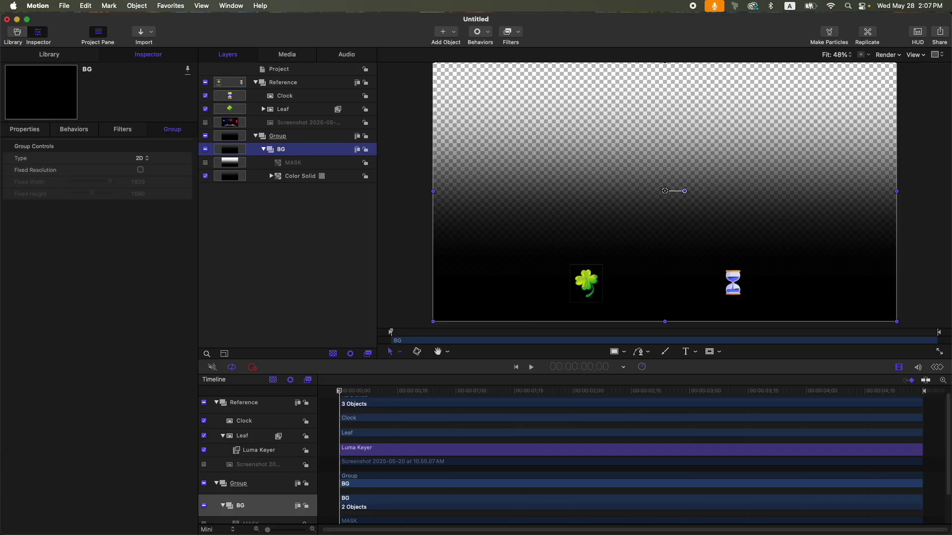
left_click(264, 149)
- Draw a straight horizontal Bezier line across the lower part of the frame in the outer group, checking the bar's placement against the reference screenshot
left_click(286, 140)
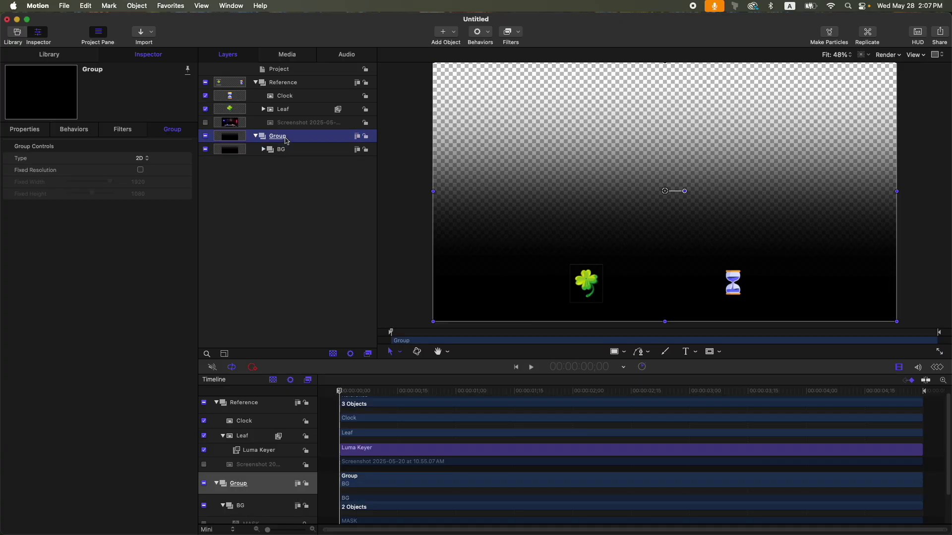
left_click(206, 122)
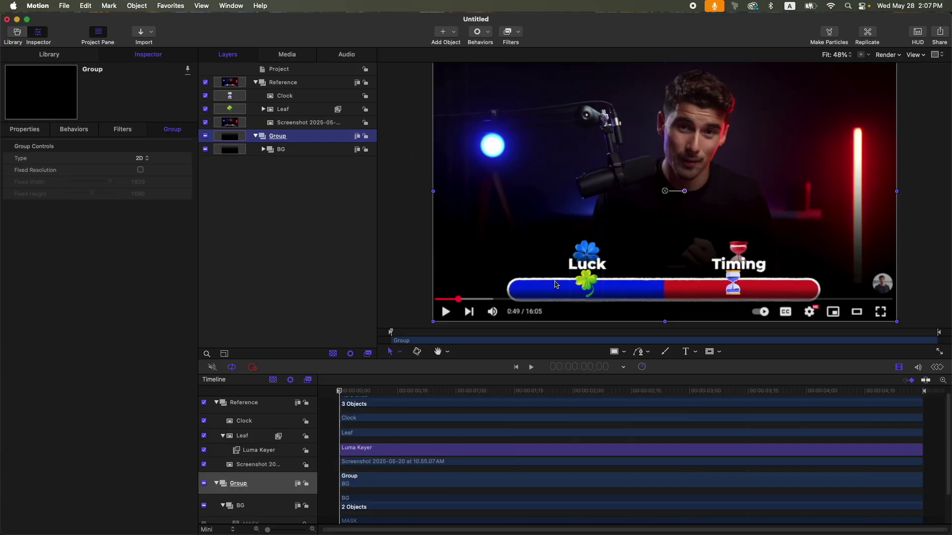
key("super+z")
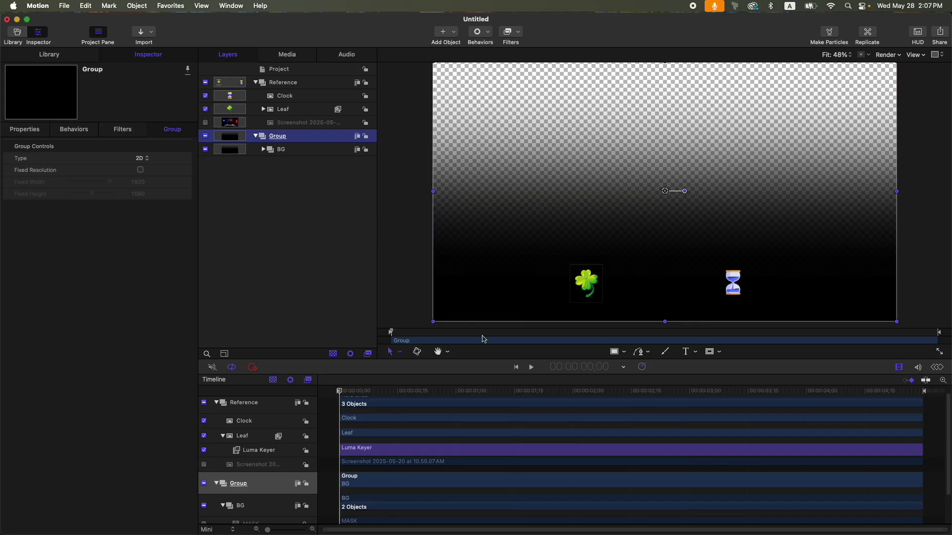
key("b")
left_click(484, 290)
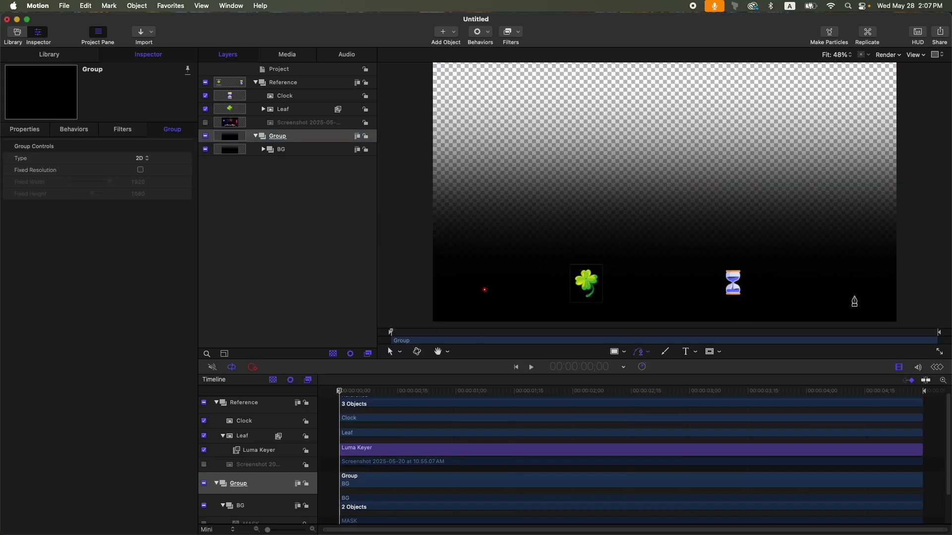
double_click(854, 289)
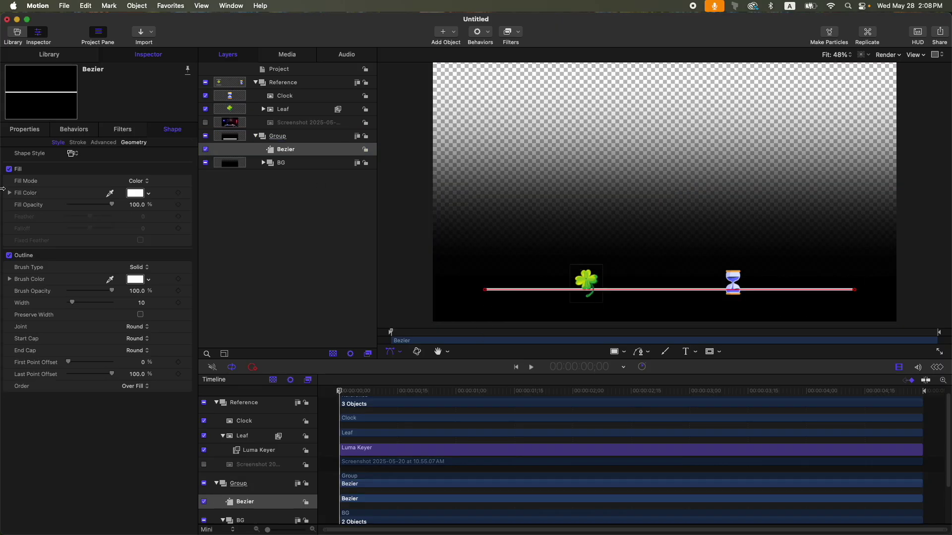
- Turn off the line's fill and set its outline brush color to blue
left_click(134, 279)
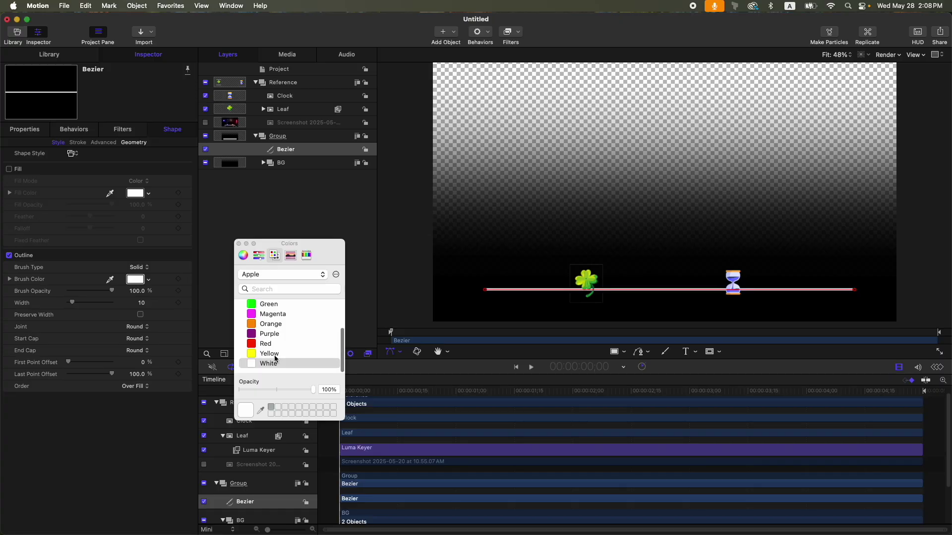
scroll(275, 337, "up", 2)
double_click(272, 313)
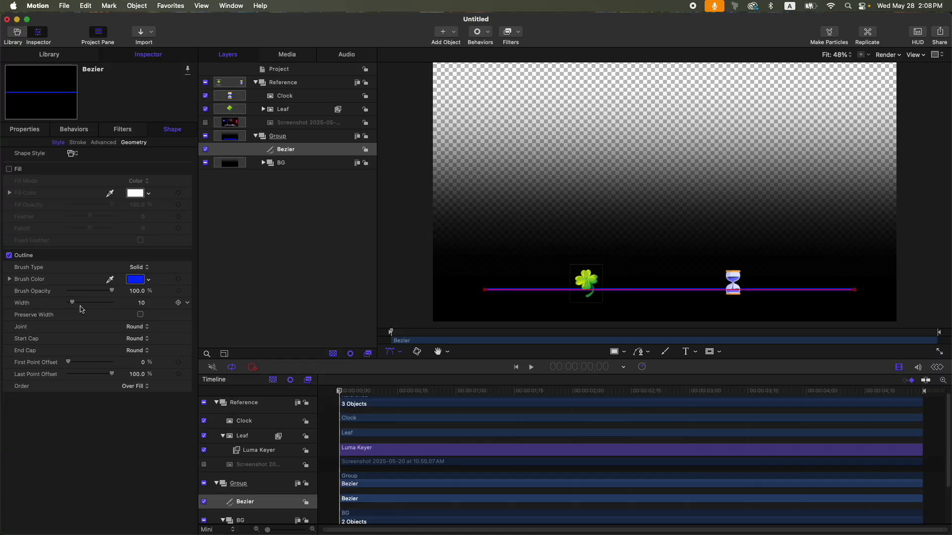
- Set the line's outline width to 65 and its start cap to None
left_click_drag(73, 303, 97, 303)
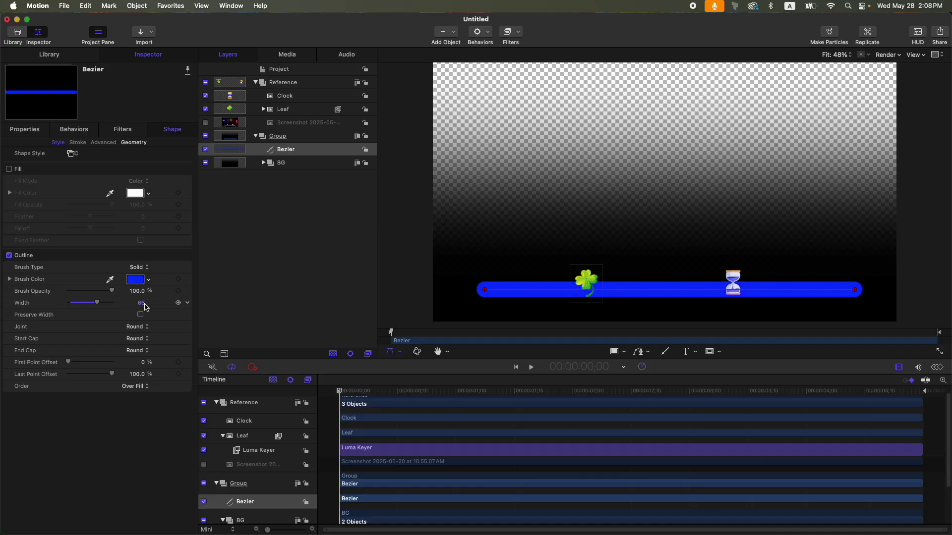
left_click(136, 304)
left_click(138, 341)
left_click(141, 320)
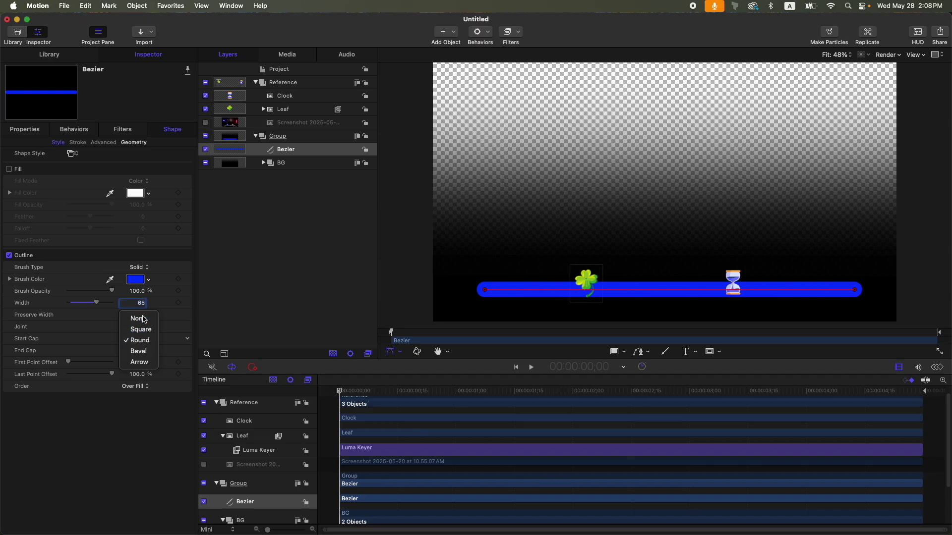
- Add a Write On shape behavior to the blue Bezier line
left_click(488, 35)
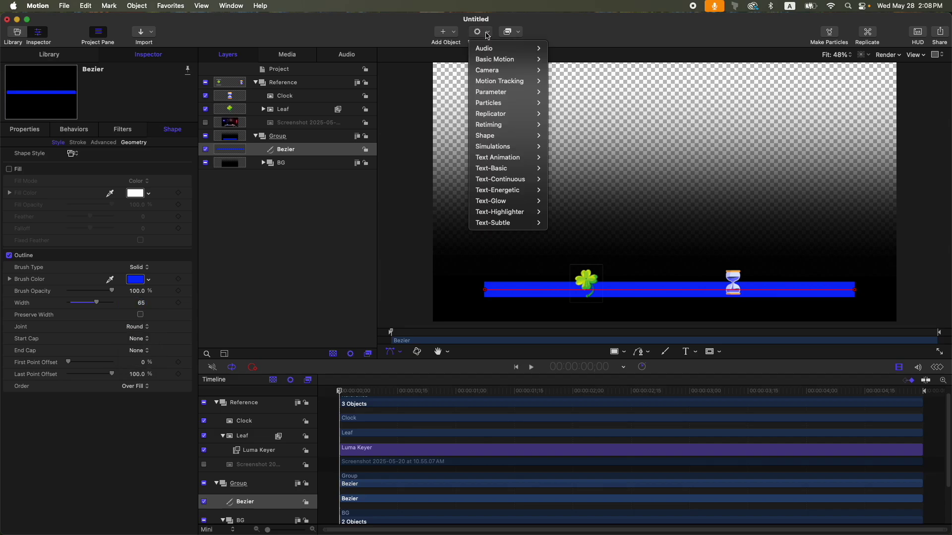
mouse_move(496, 135)
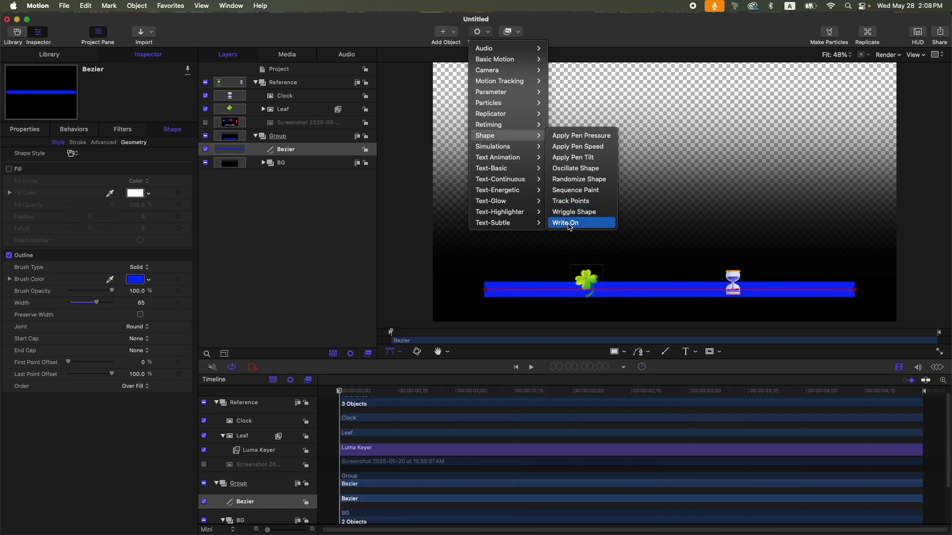
left_click(565, 223)
- Trim the Write On behavior so that it ends at 00:00:01;25
left_click(514, 390)
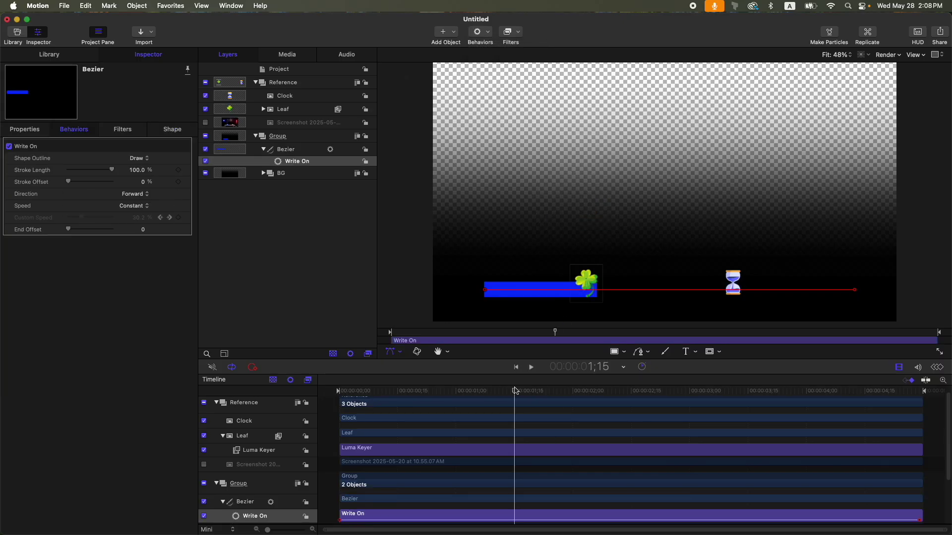
left_click(546, 391)
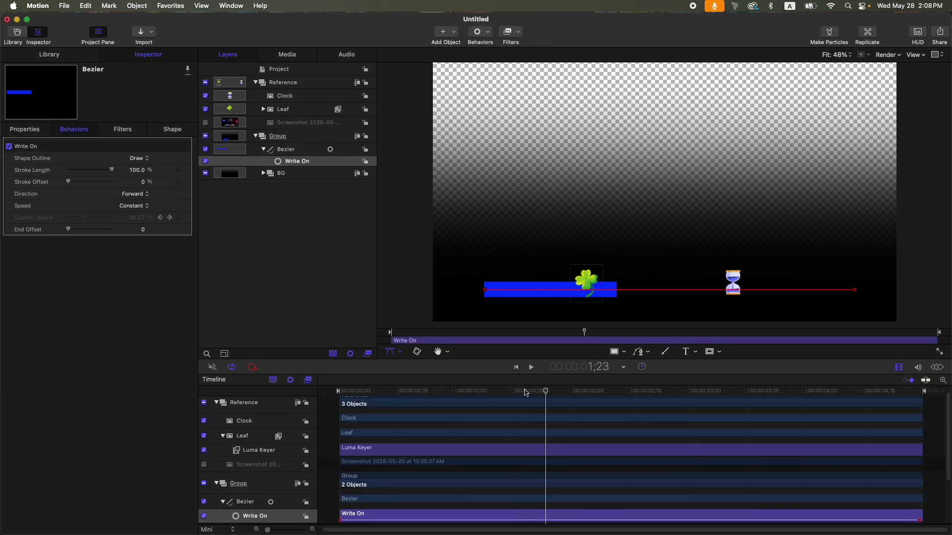
key("Right")
key("Right")
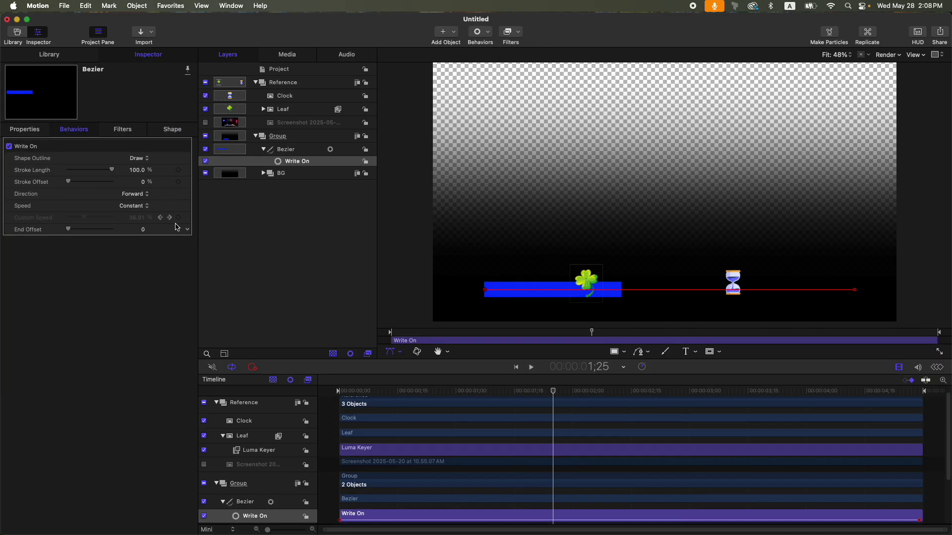
left_click(322, 162)
key("o")
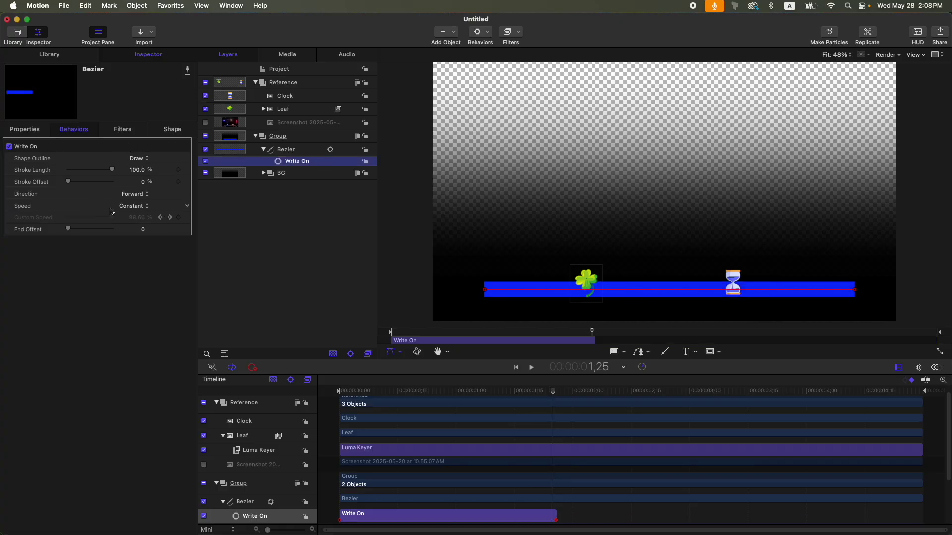
- Set the Write On speed to Custom and its end keyframe's Custom Speed to 50%
left_click(129, 210)
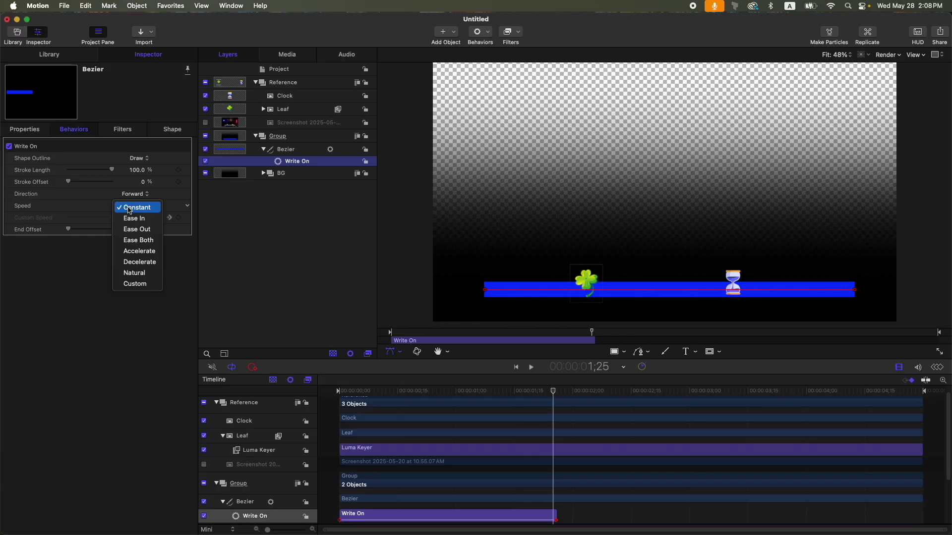
left_click(136, 285)
left_click(169, 217)
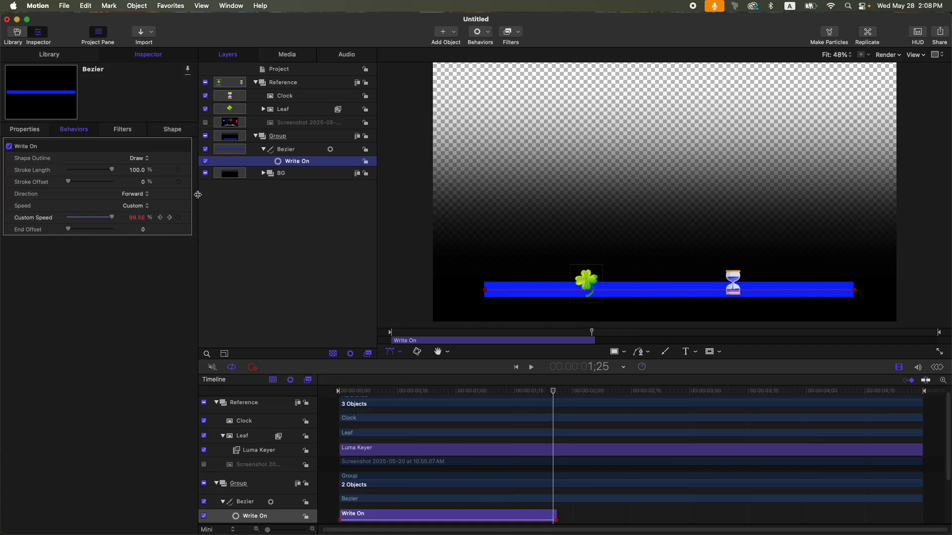
left_click_drag(140, 223, 140, 219)
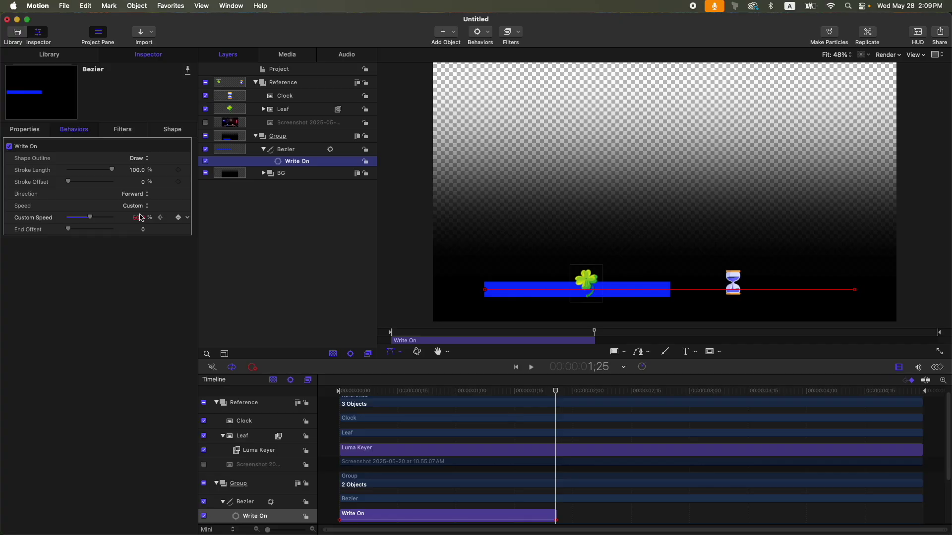
- Smooth the Custom Speed curve in the Keyframe Editor with long, nearly flat Bezier handles at both keyframes, then return to the timeline alone
left_click(937, 370)
left_click(586, 479)
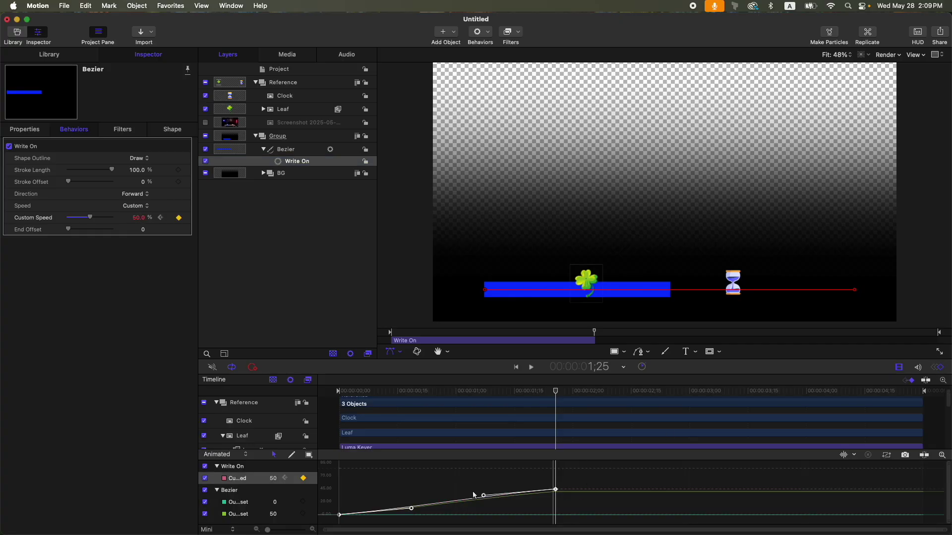
left_click(897, 367)
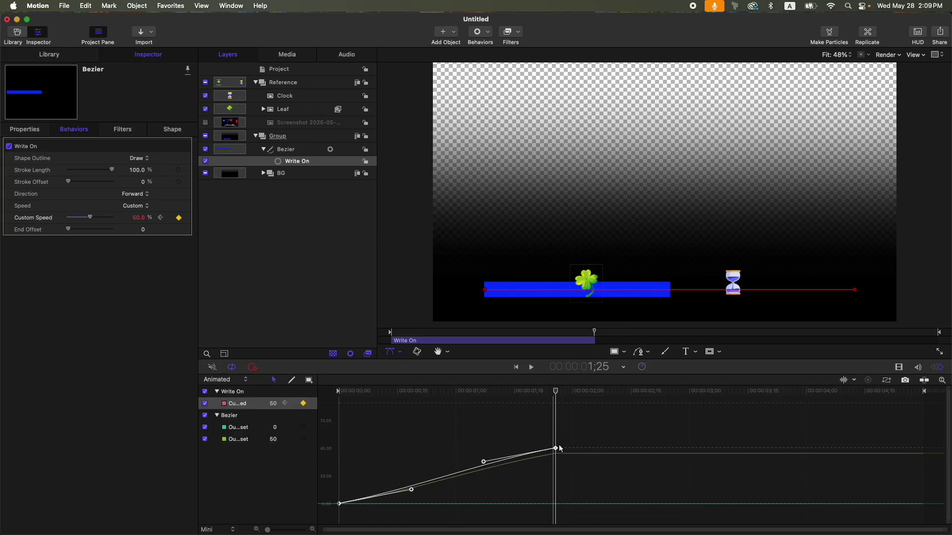
right_click(557, 448)
mouse_move(620, 497)
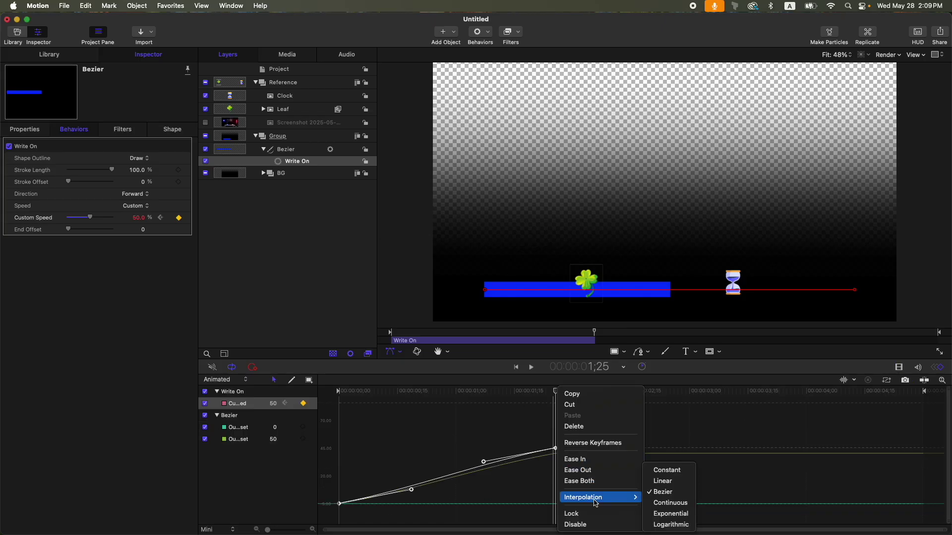
left_click(669, 490)
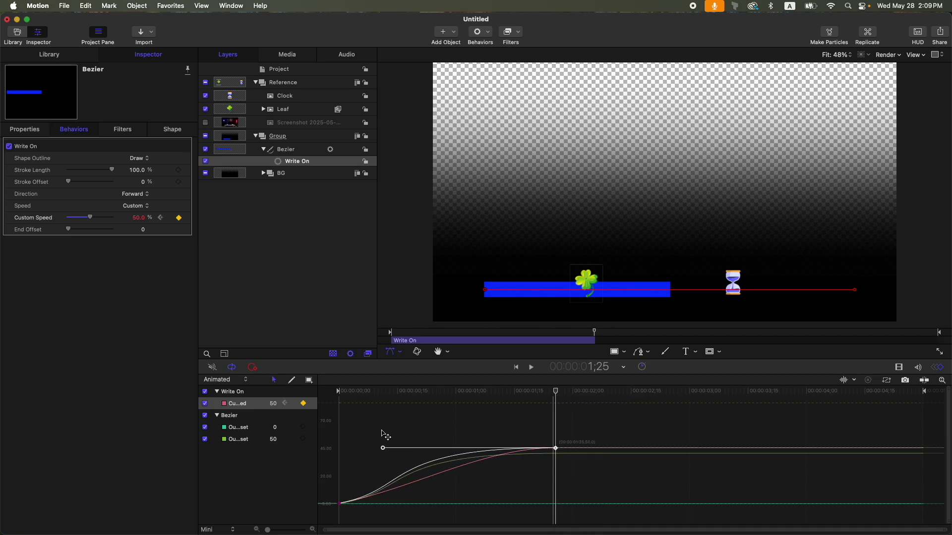
left_click(339, 503)
left_click_drag(411, 491, 527, 506)
left_click(899, 367)
left_click(937, 367)
- Rename the Bezier layer as BLUE LOADING
left_click(295, 149)
double_click(296, 150)
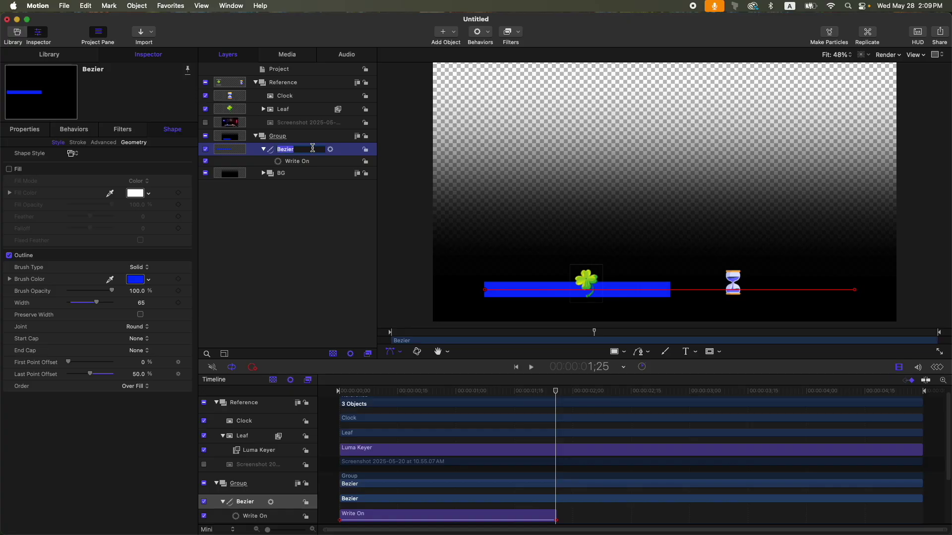
type("BLUE LOADING")
key("Return")
- Duplicate the BLUE LOADING layer and rename the duplicate as RED LOADING copy
key("super+d")
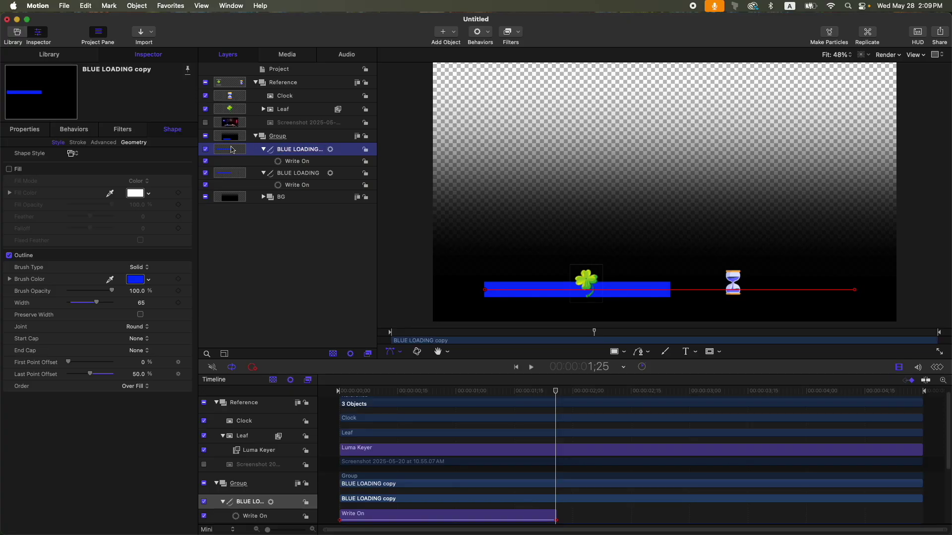
double_click(296, 150)
type("RED")
key("Return")
- Shift RED LOADING copy in the timeline to start where the blue Write On ends, and set its outline brush color to Red
left_click_drag(379, 499, 563, 500)
scroll(569, 436, "down", 3)
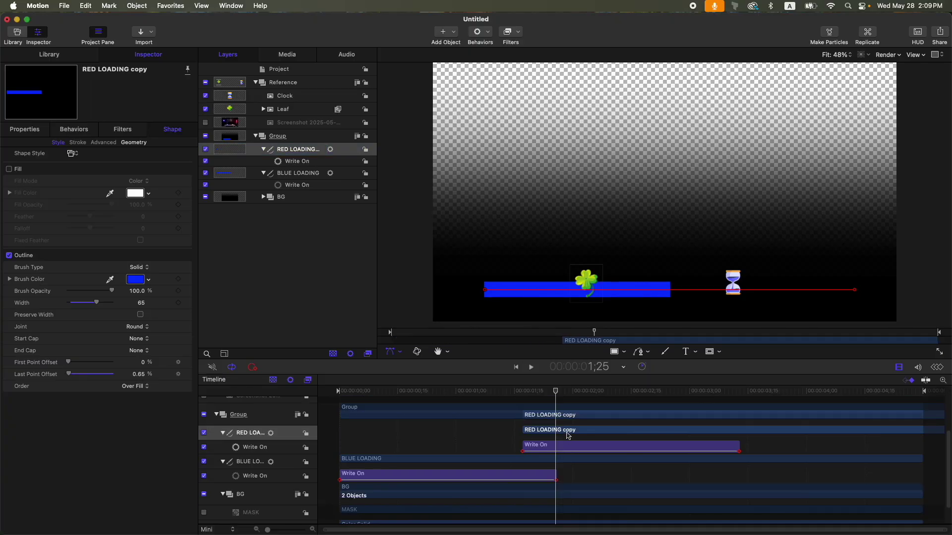
left_click_drag(569, 436, 600, 436)
left_click(136, 279)
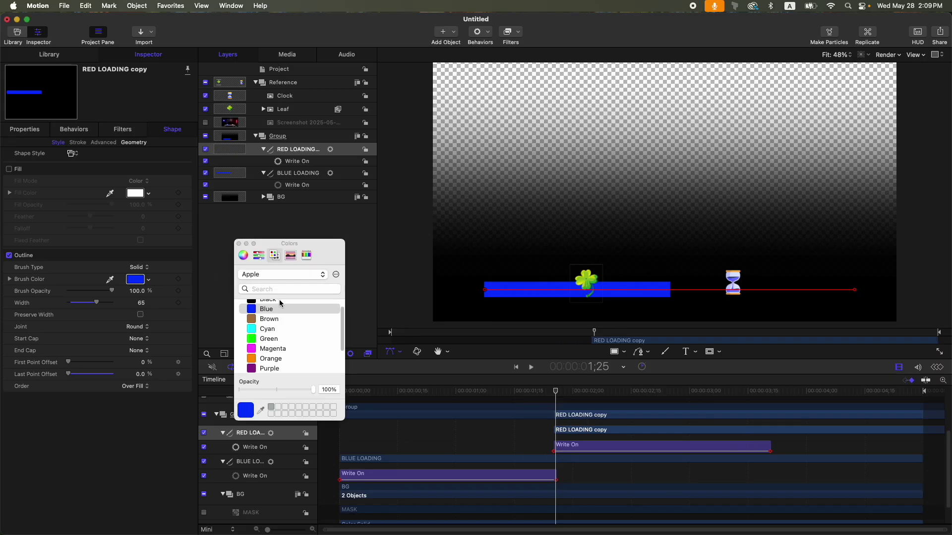
scroll(304, 343, "down", 2)
left_click(297, 347)
- Set the end keyframe of the red line's Write On Custom Speed, near 00:00:03;20, to 100%
left_click_drag(555, 391, 767, 394)
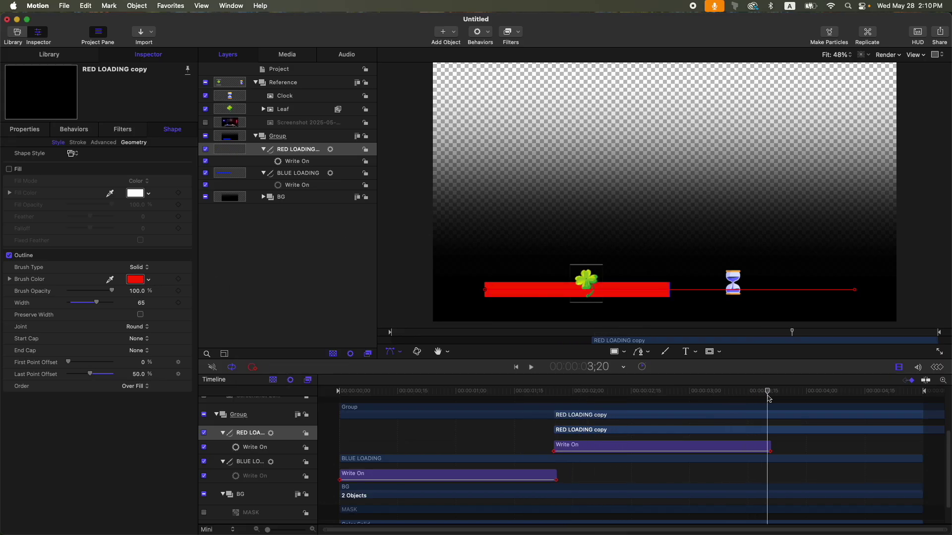
left_click(296, 162)
left_click(169, 217)
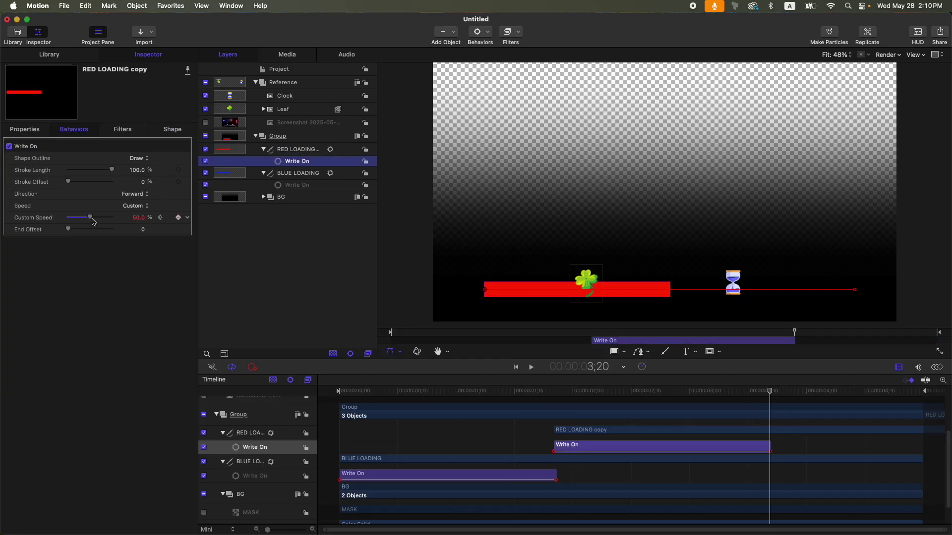
left_click_drag(91, 218, 127, 219)
- Move the RED LOADING copy layer below BLUE LOADING in the layer stack
left_click(300, 150)
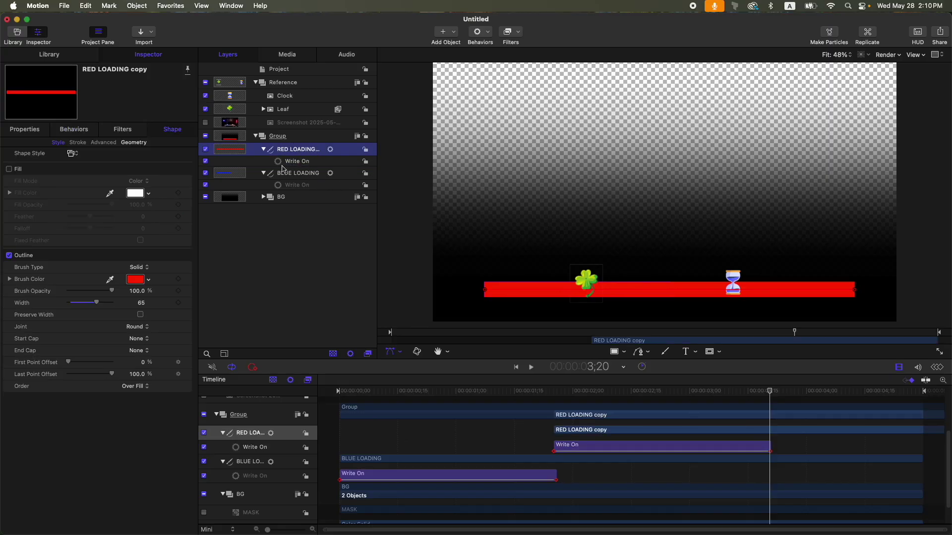
left_click_drag(283, 169, 293, 189)
left_click(291, 295)
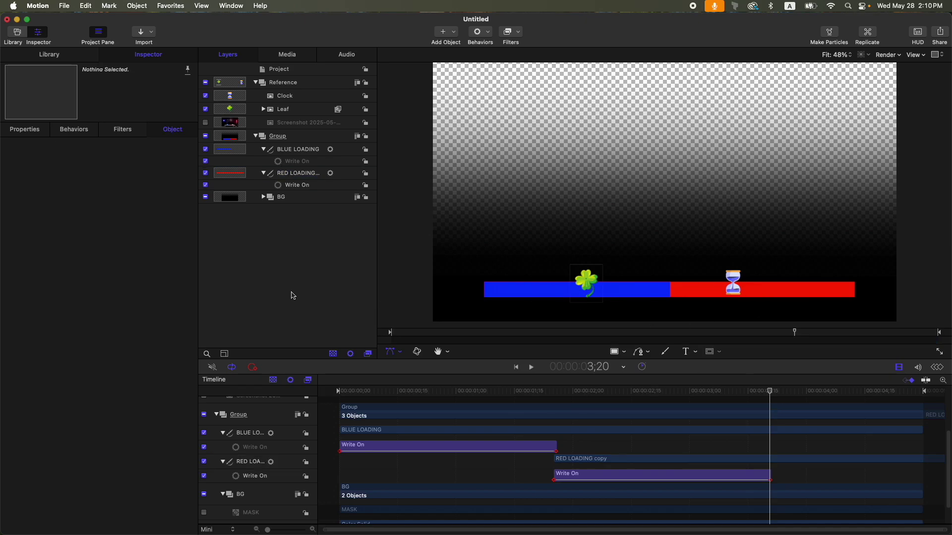
- Draw a rectangle about 1500 px wide over the bar area in the outer group from the first frame, checking the design against the reference screenshot
left_click(278, 135)
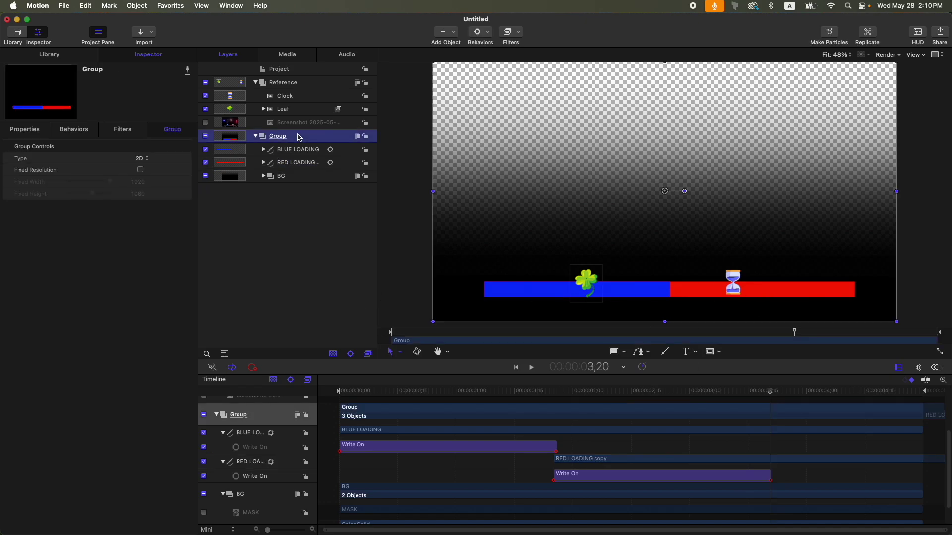
left_click(206, 123)
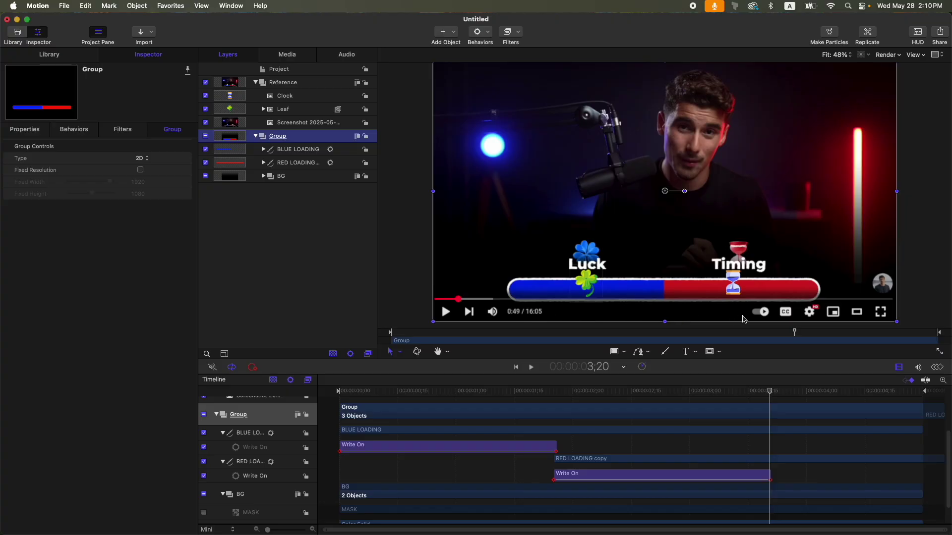
key("super+z")
key("Home")
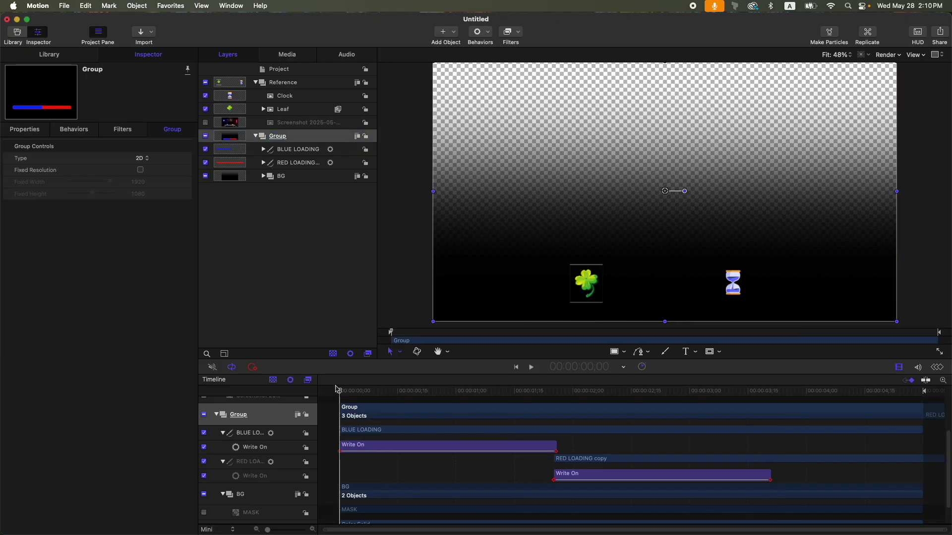
key("r")
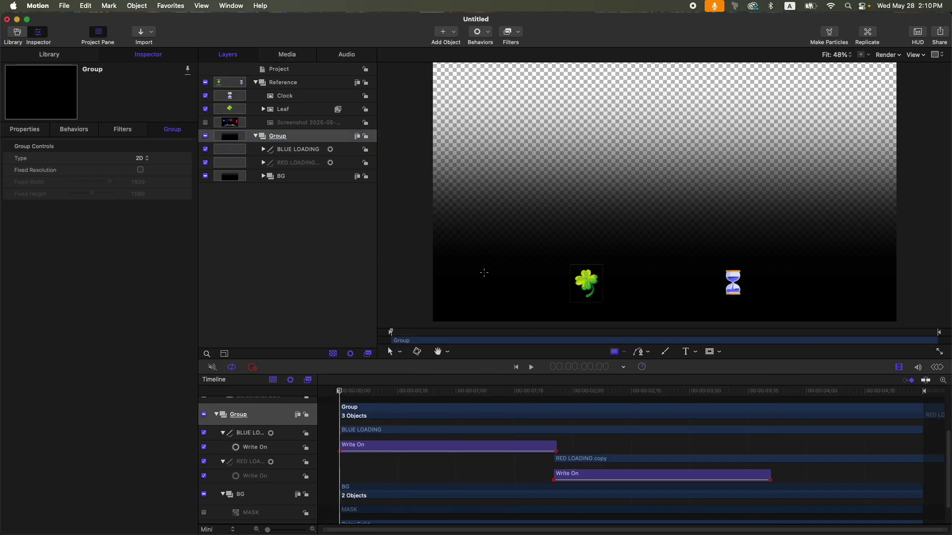
left_click_drag(484, 272, 846, 294)
- Center the rectangle horizontally at X position 0 and hide the Leaf and Clock reference layers
key("F1")
left_click(95, 159)
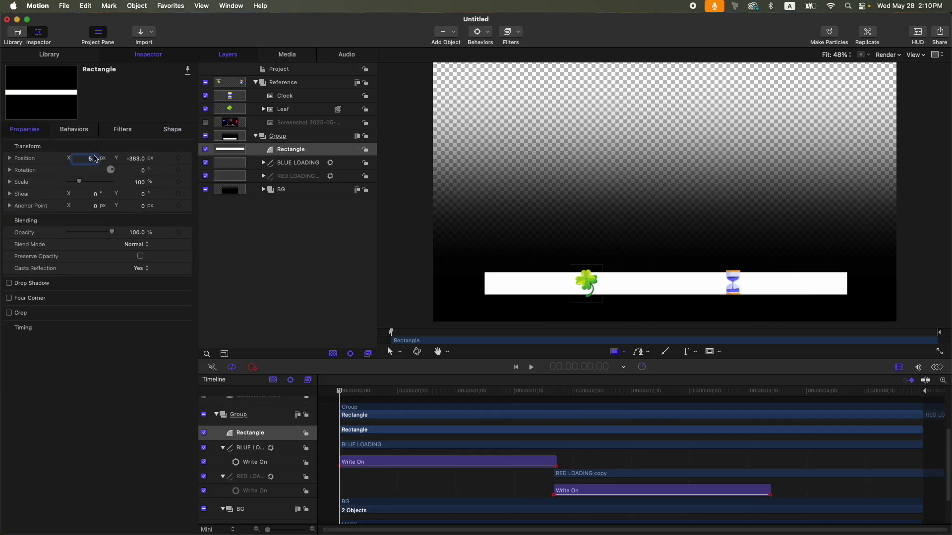
left_click(303, 164)
left_click(298, 177, "shift")
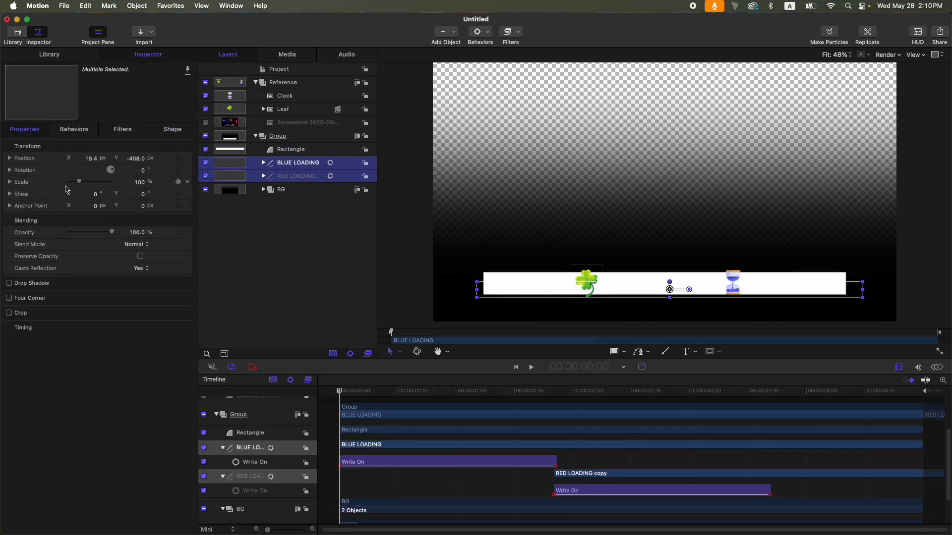
left_click(307, 149)
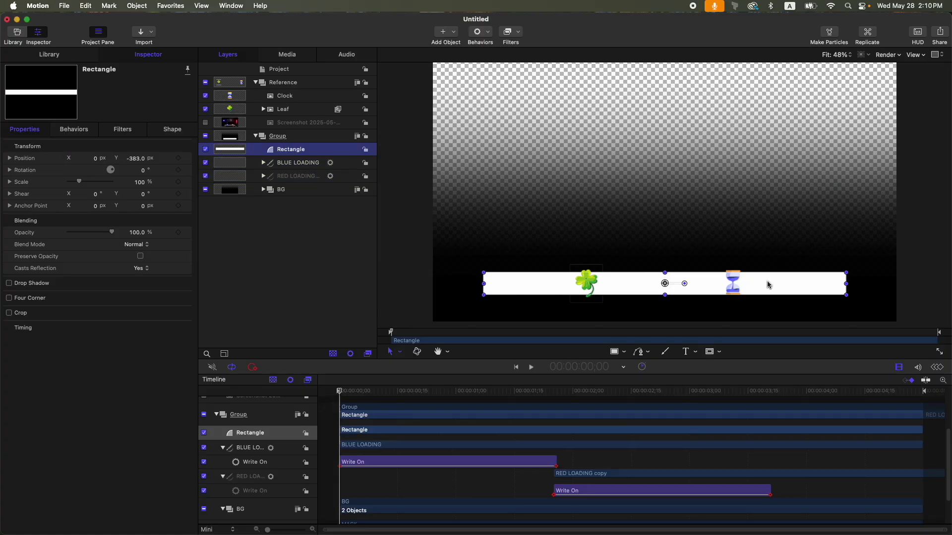
left_click(205, 109)
left_click(205, 96)
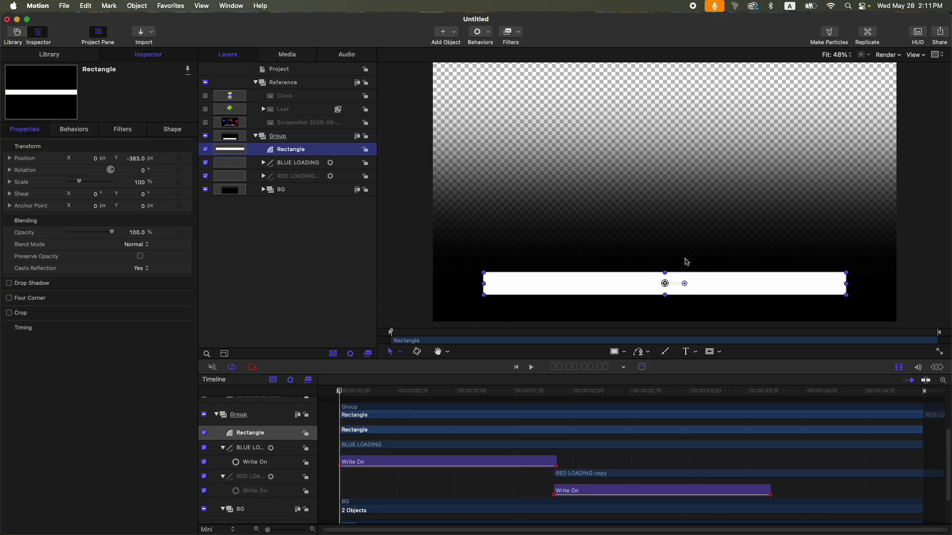
- Set the rectangle's corner roundness to 35
left_click(172, 129)
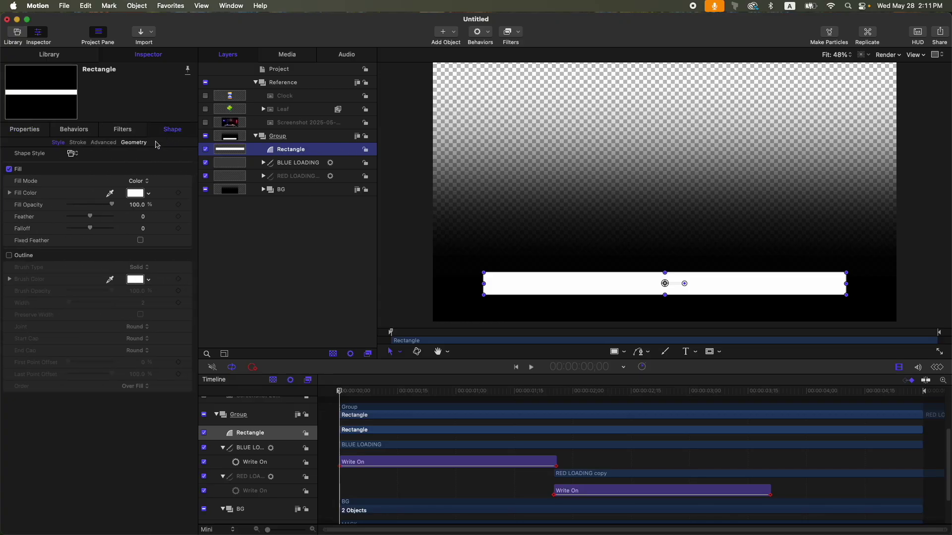
left_click(133, 142)
left_click(144, 169)
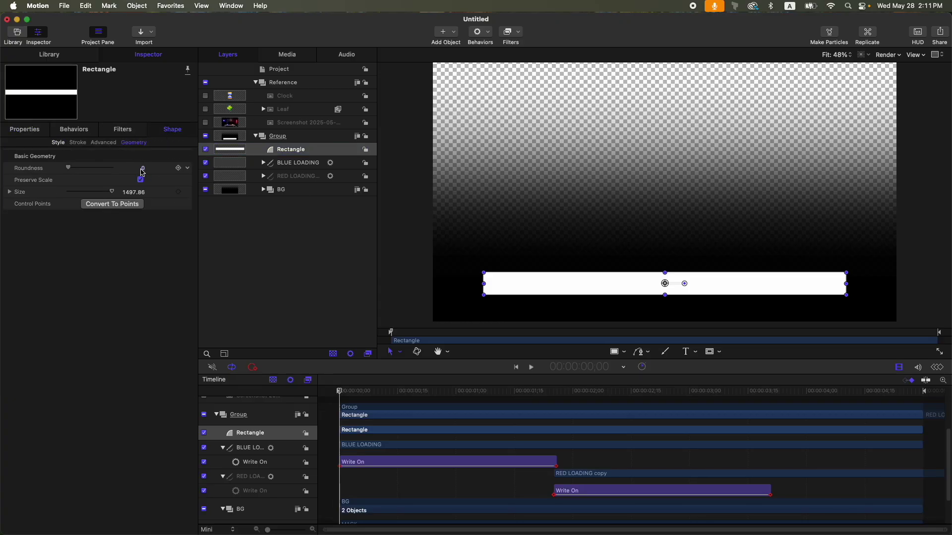
type("35")
key("Return")
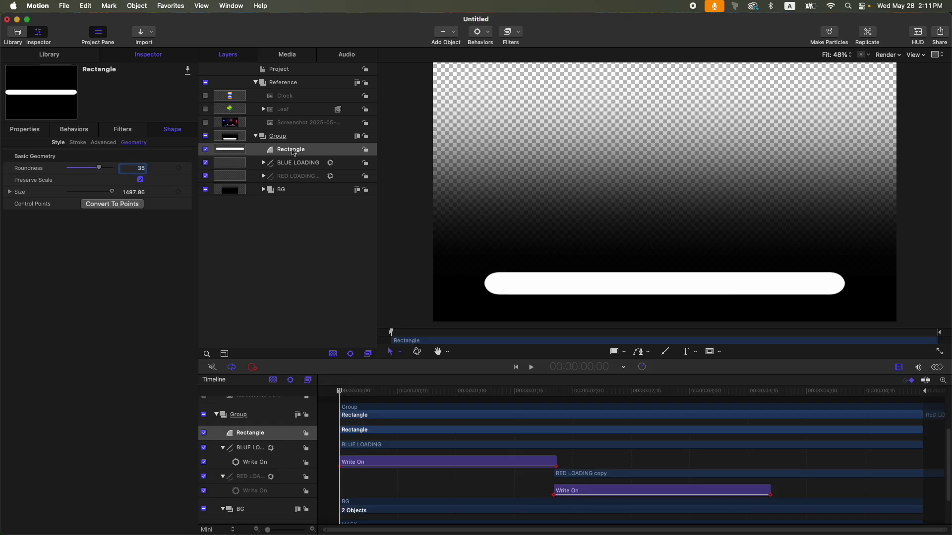
- Apply a Crystallize stylize filter to the rounded rectangle
left_click(506, 38)
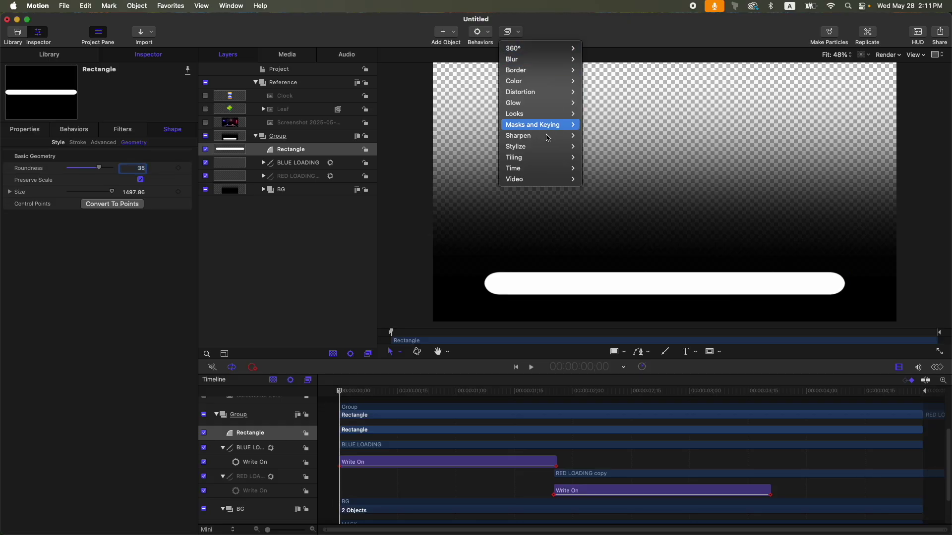
mouse_move(570, 146)
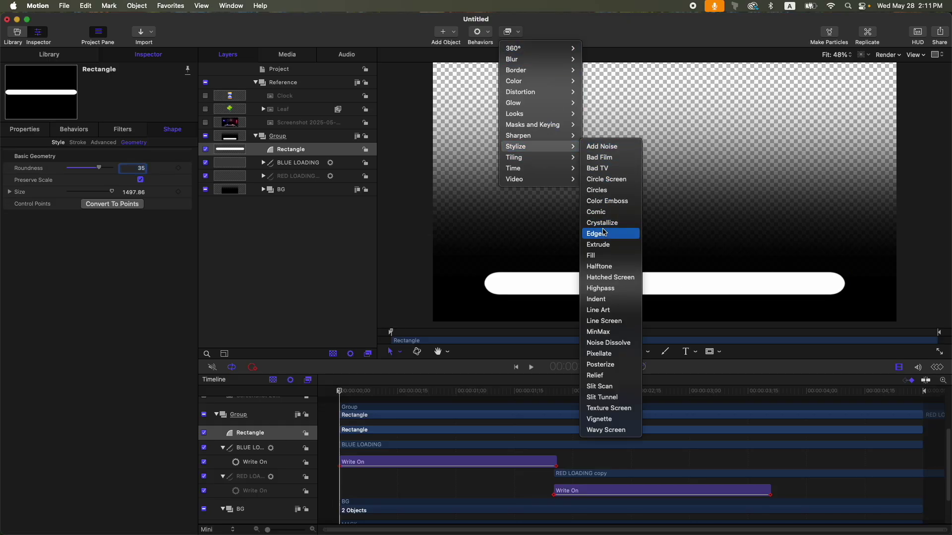
left_click(603, 222)
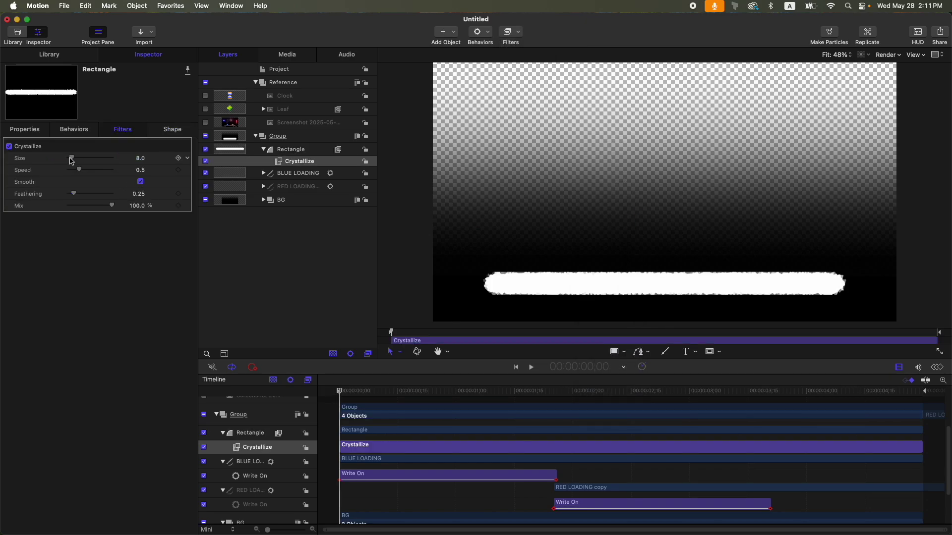
- Set the Crystallize filter's Size to 3, Speed and Feathering to 0, turn Smooth off, and compare with the reference screenshot
left_click_drag(72, 159, 13, 156)
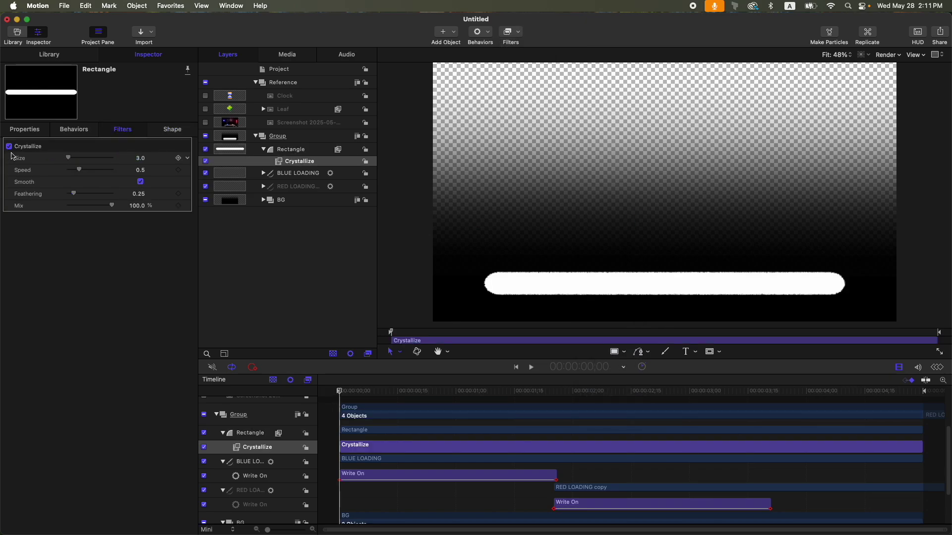
left_click_drag(80, 170, 60, 195)
left_click(141, 182)
left_click(205, 123)
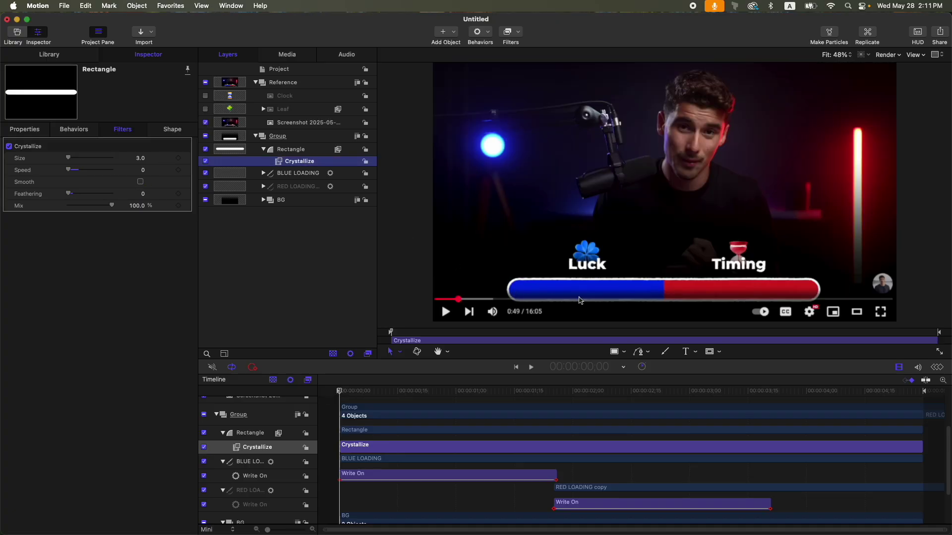
scroll(579, 301, "up", 5)
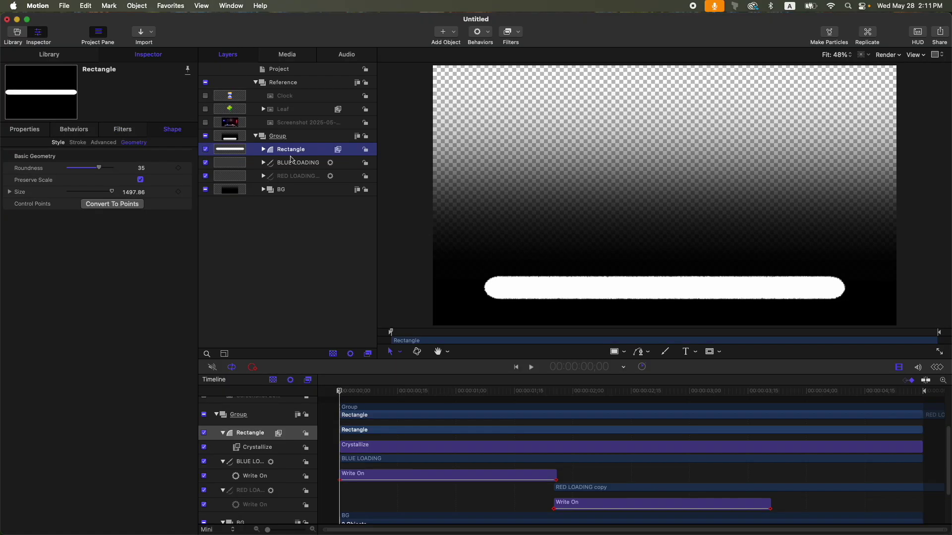
- Duplicate the rounded rectangle and shrink the copy to a width of 1453.9 and a height of 69.3
key("super+d")
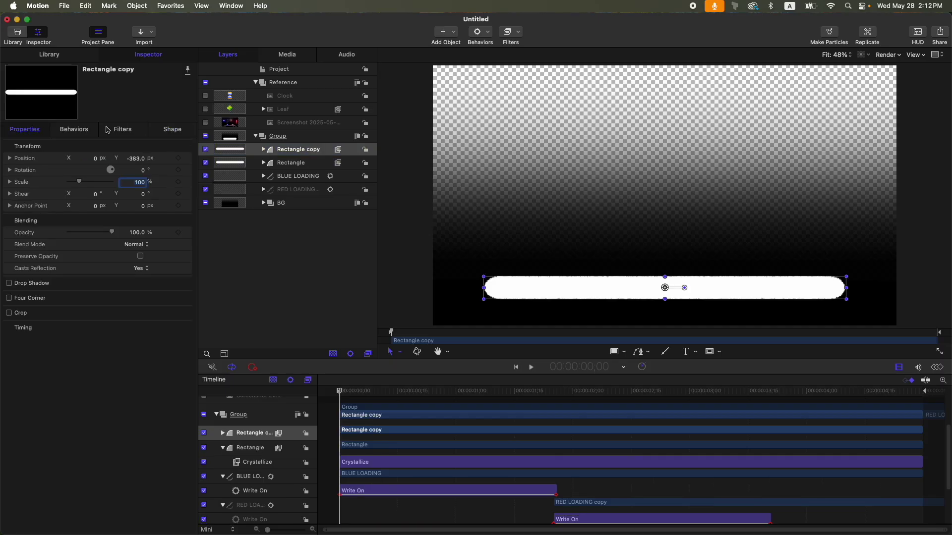
left_click(179, 130)
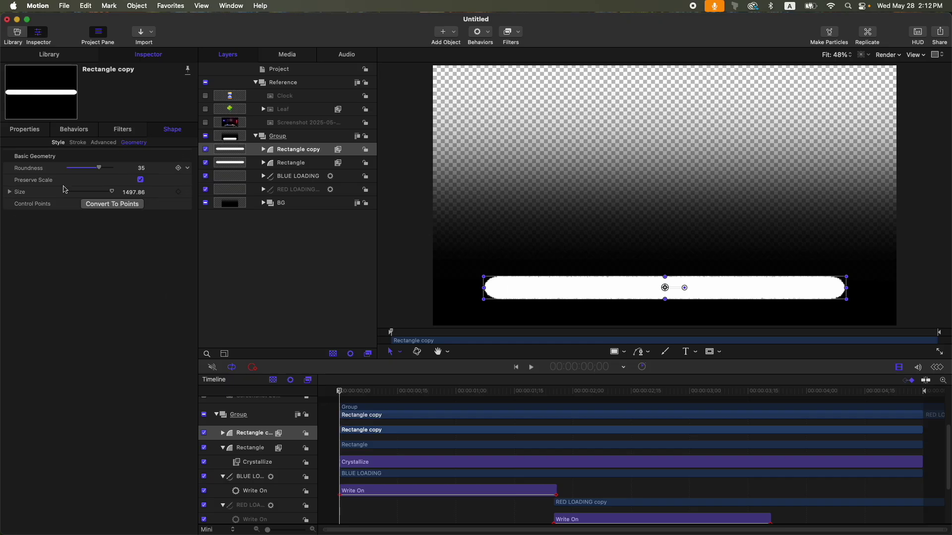
left_click(10, 193)
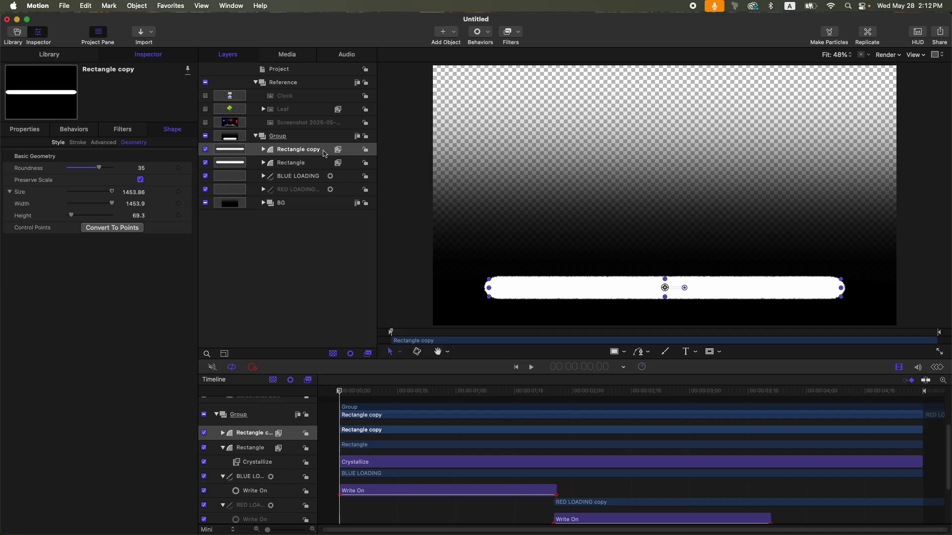
- Rename the smaller rectangle copy as MASK
double_click(325, 150)
left_click_drag(325, 150, 250, 142)
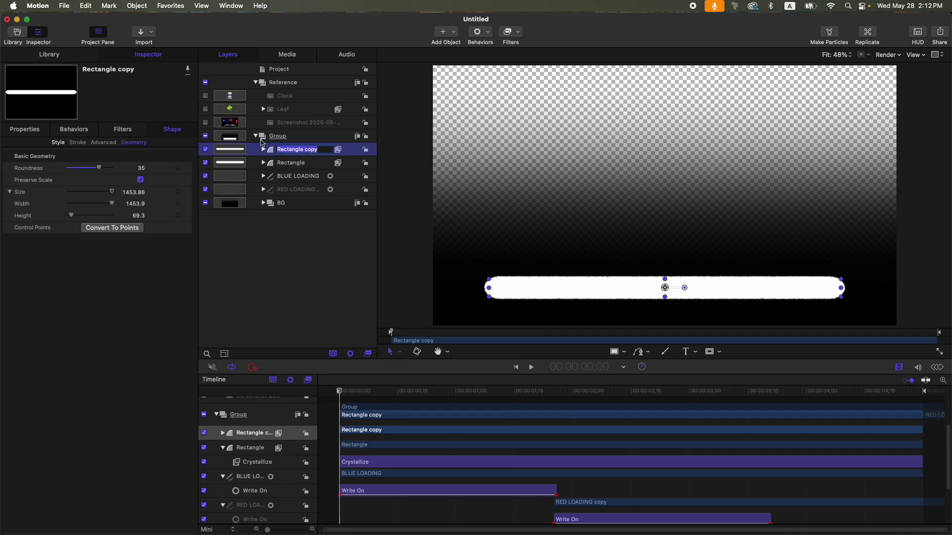
type("MASK")
key("Return")
- Add an image mask to the larger Rectangle and use the MASK layer as its source
left_click(303, 164)
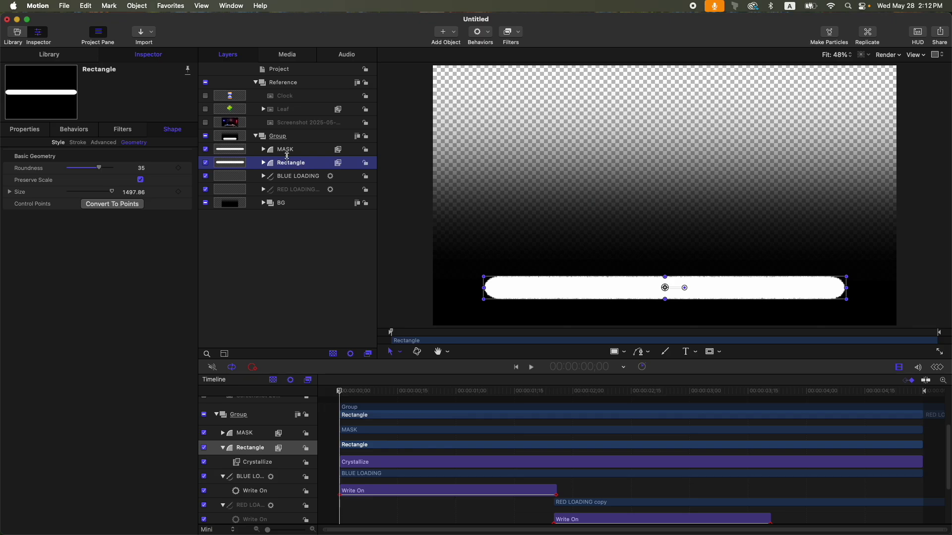
key("super+shift+m")
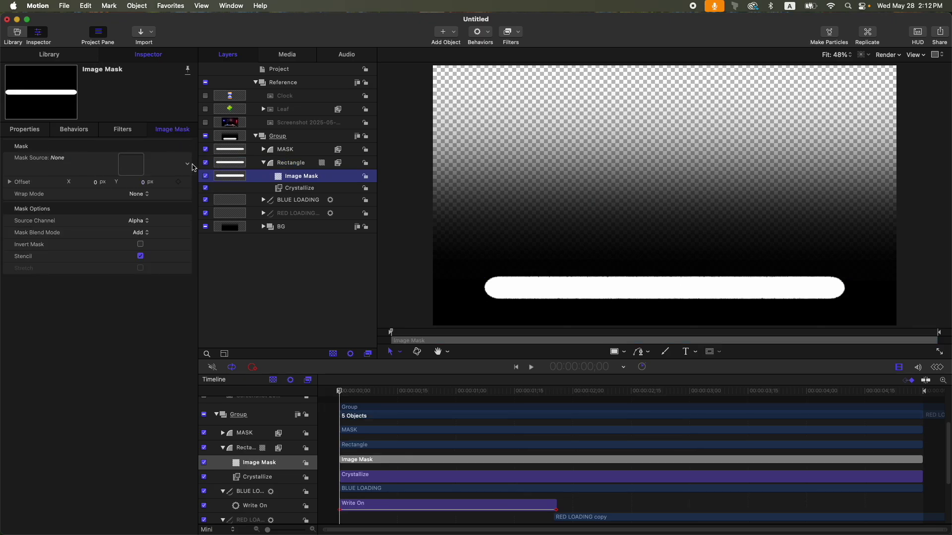
left_click_drag(285, 147, 131, 164)
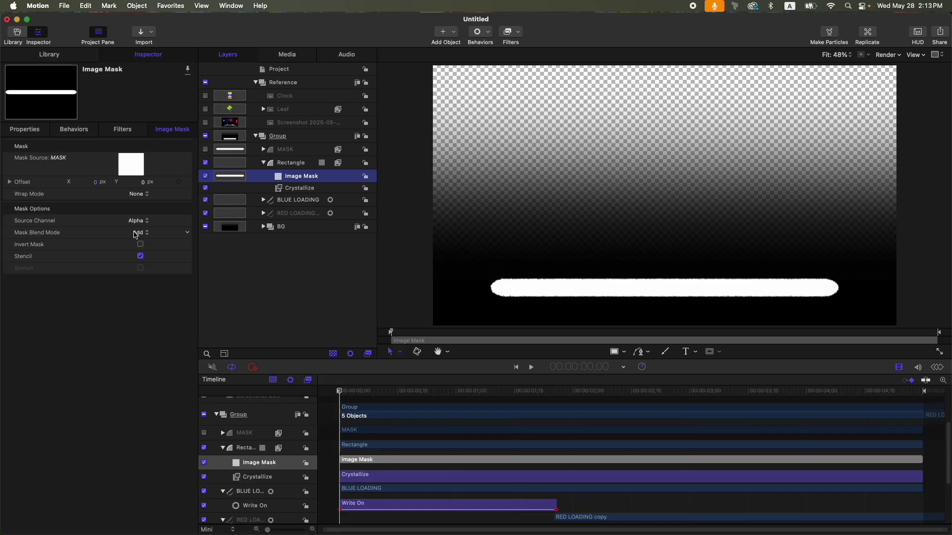
left_click(135, 232)
left_click(149, 244)
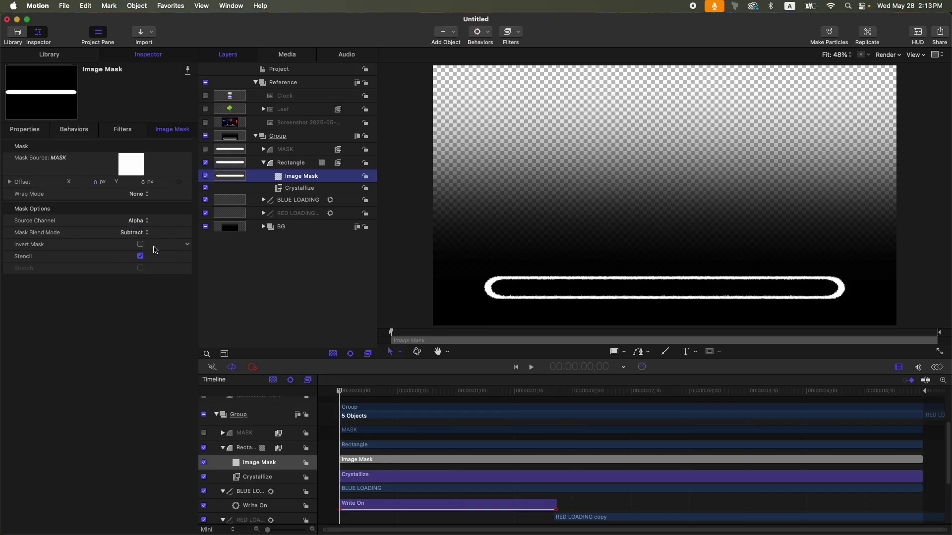
left_click(143, 234)
left_click(136, 219)
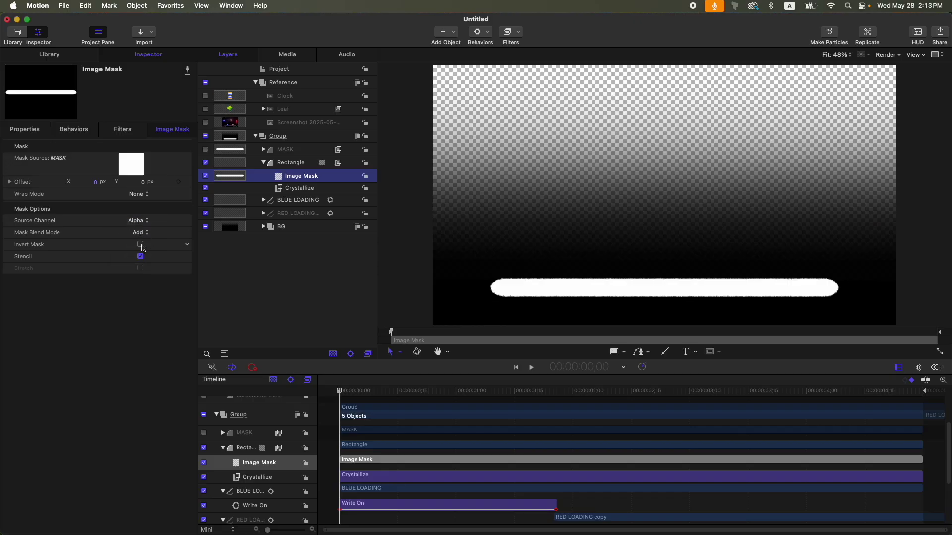
- Invert the image mask and enlarge the MASK rectangle slightly to make the white frame thinner
left_click(141, 245)
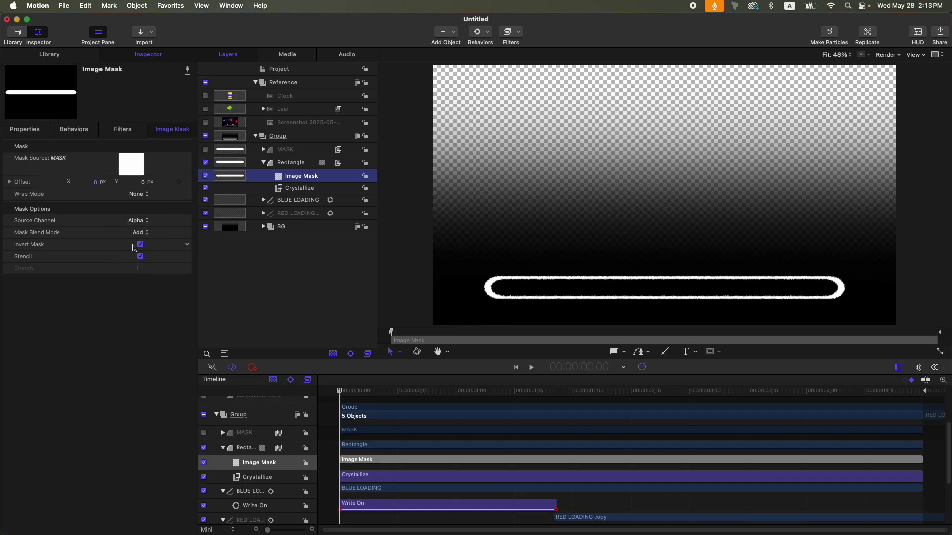
left_click(290, 149)
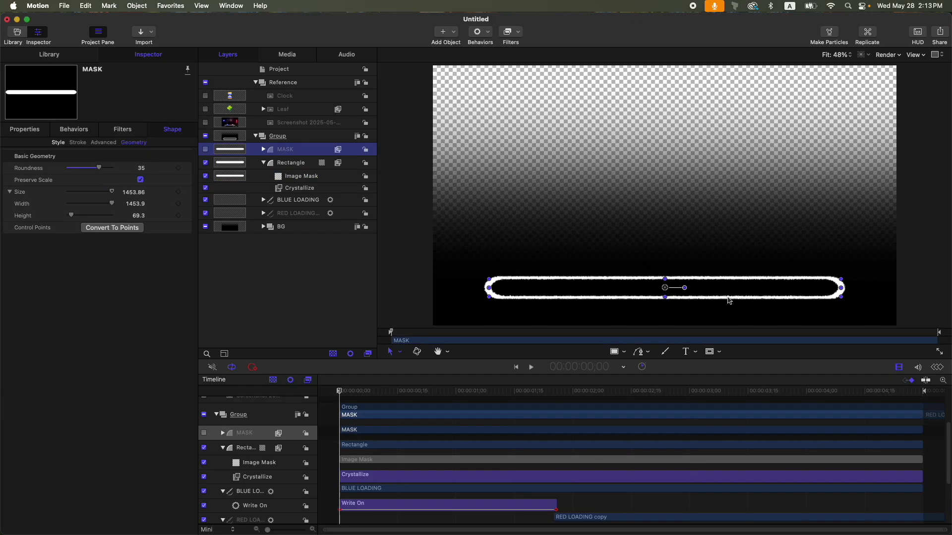
left_click_drag(137, 205, 138, 205)
- Duplicate the framed Rectangle as MASK LOADING and disable the copy's image mask and filter
left_click(263, 163)
left_click(304, 167)
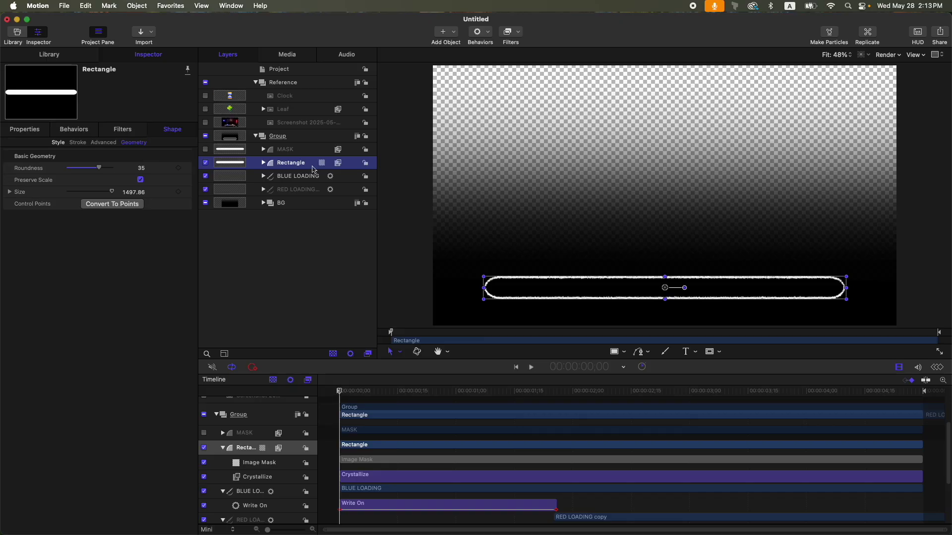
key("super+d")
double_click(296, 177)
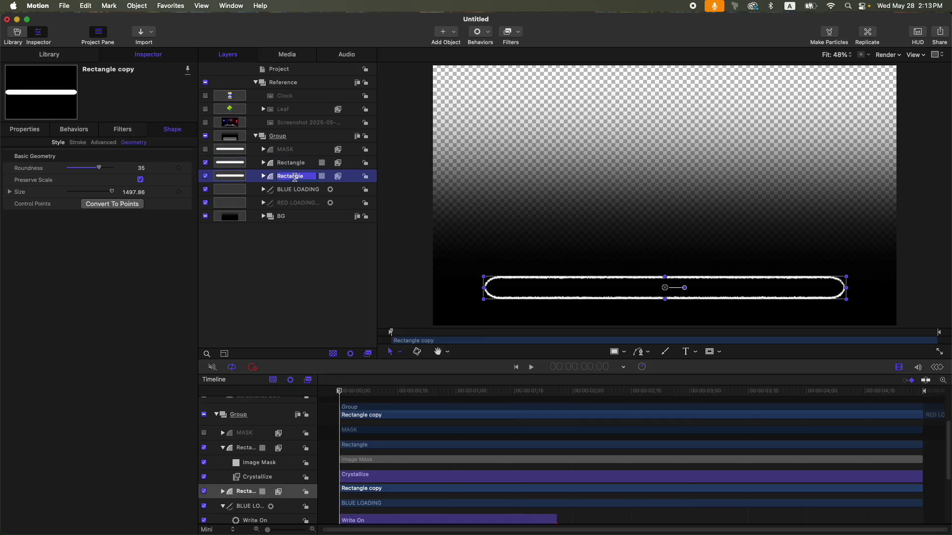
type("MASK LOADING")
key("Return")
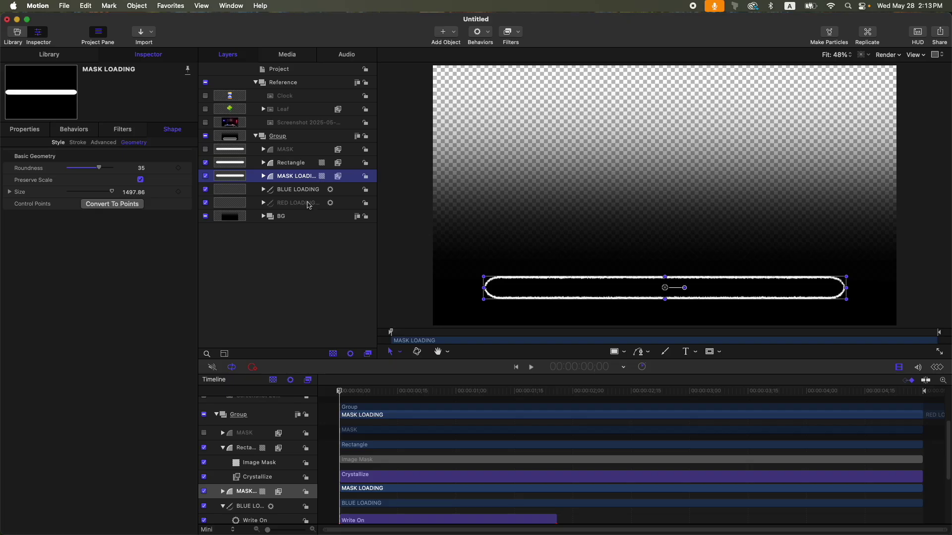
left_click(322, 176)
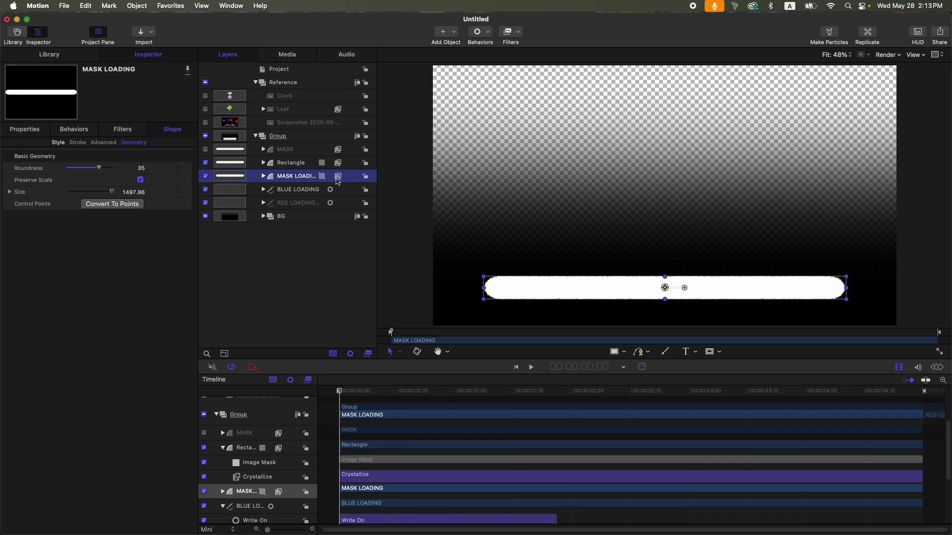
left_click(337, 177)
- Group the BLUE LOADING and RED LOADING lines and name the group LOADING BARS
left_click(303, 193)
left_click(303, 209, "shift")
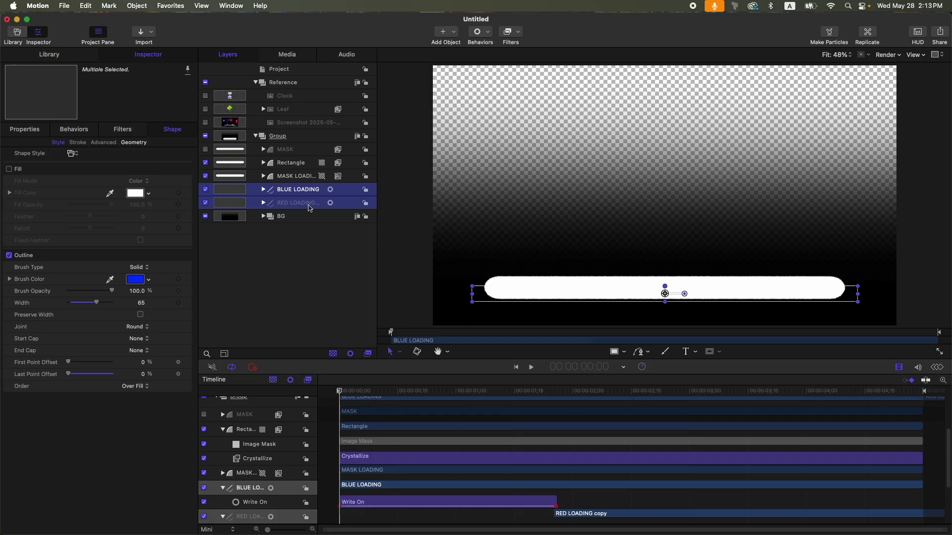
key("super+shift+g")
double_click(326, 189)
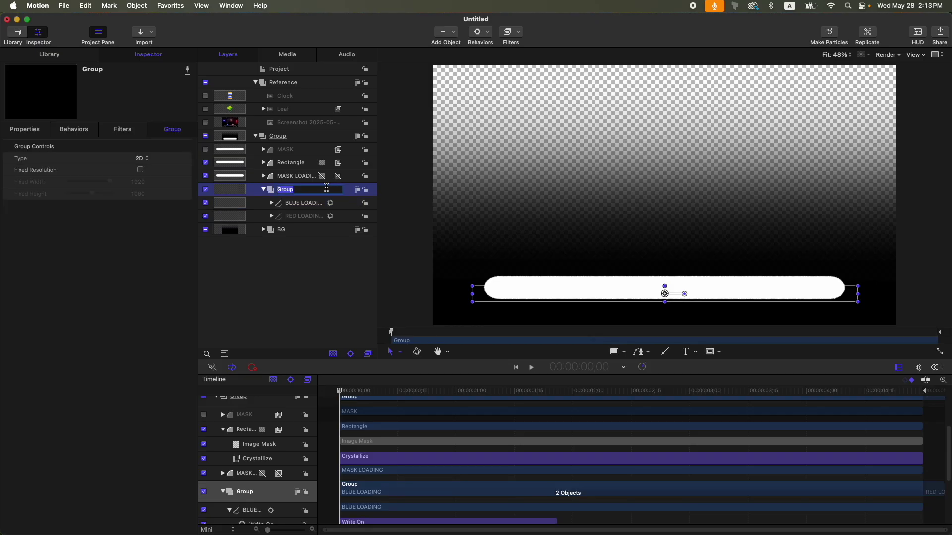
type("LOADING BARS")
key("Return")
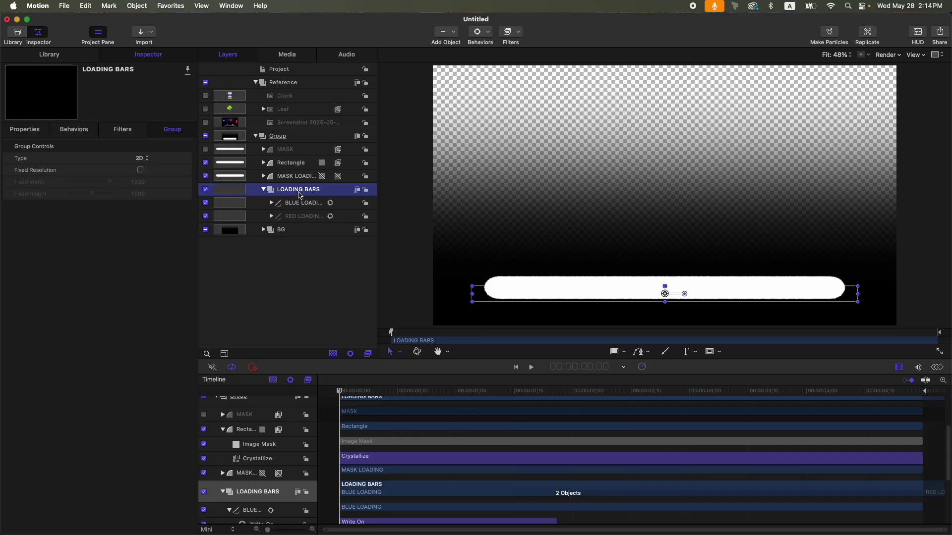
- Add an image mask to LOADING BARS with MASK LOADING as its source and check the bars at frame 3;17
key("super+shift+m")
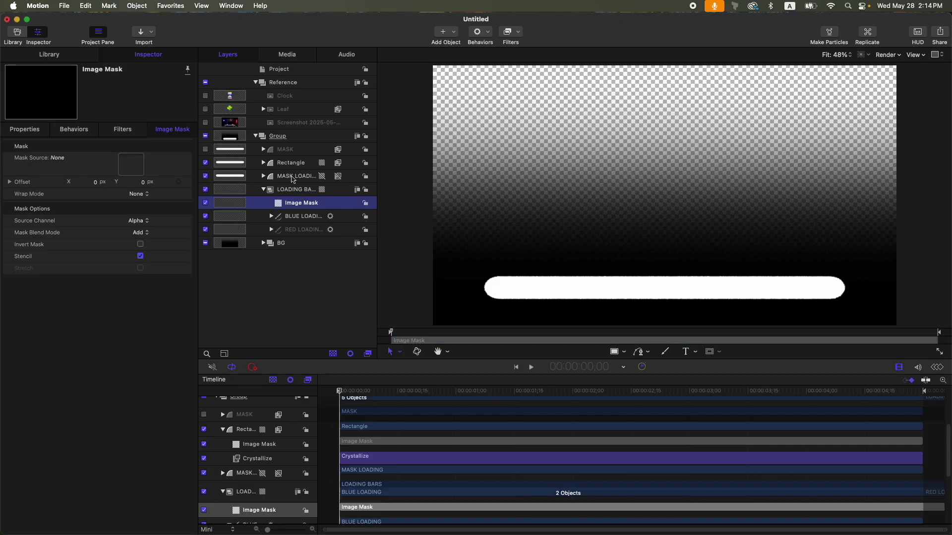
left_click_drag(294, 178, 131, 168)
left_click_drag(340, 391, 758, 382)
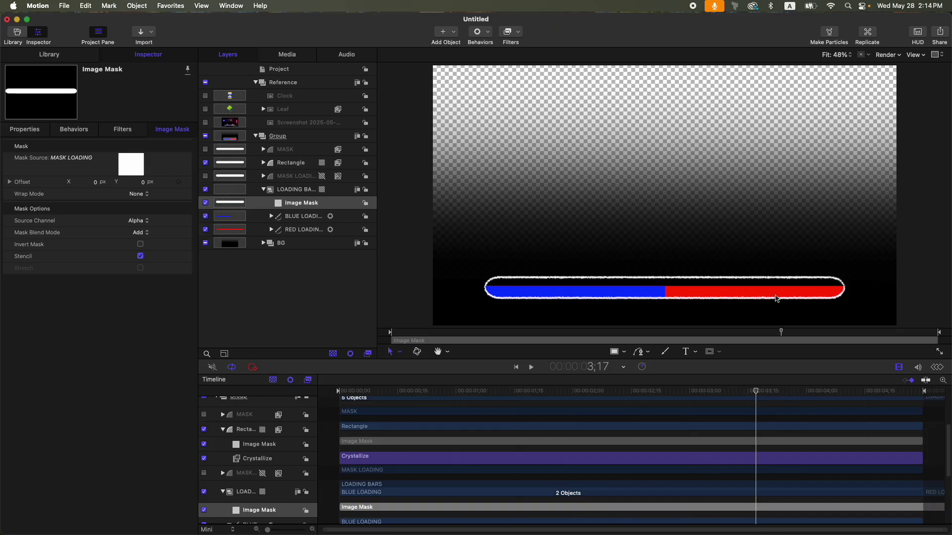
- Raise the LOADING BARS group to Y position -384 and widen the blue and red outlines to fill the frame
left_click(301, 190)
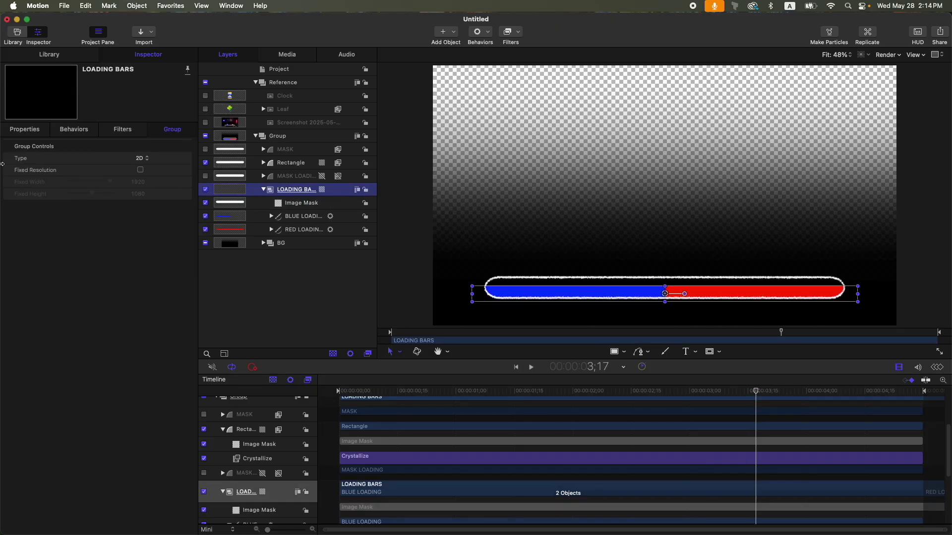
left_click(20, 132)
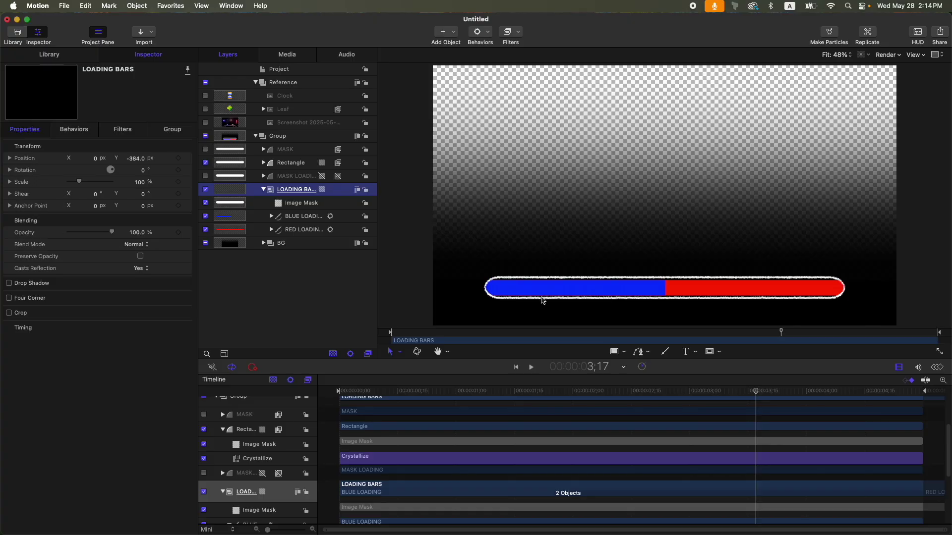
left_click(313, 218)
left_click(306, 232, "shift")
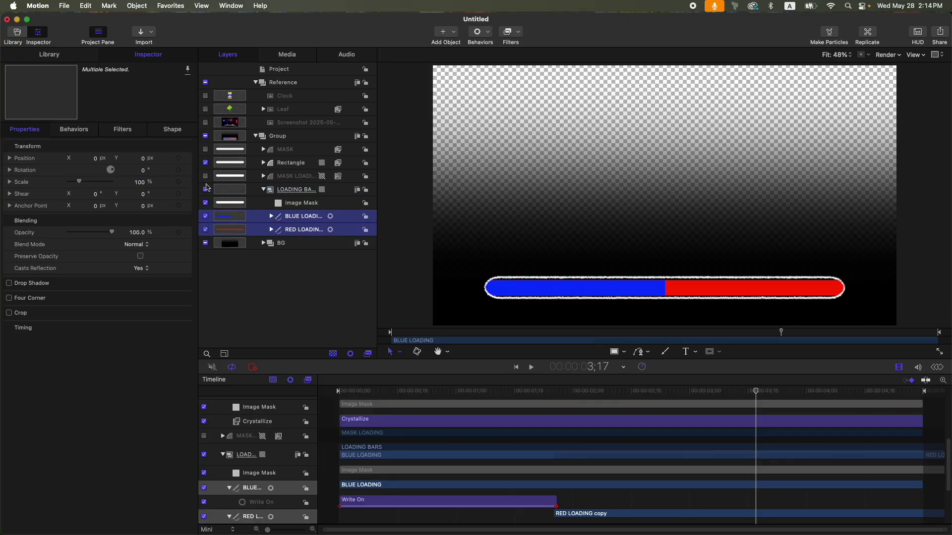
left_click(173, 129)
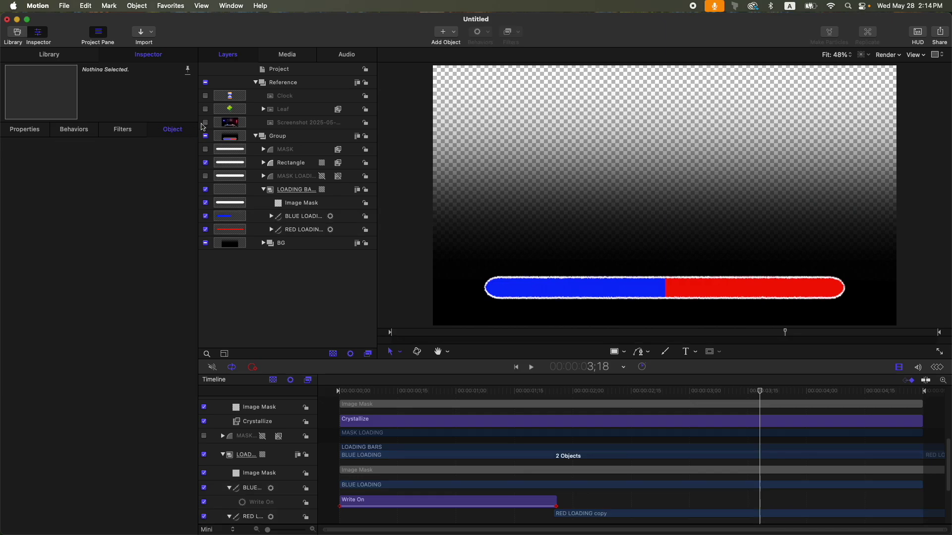
- Check the reference screenshot, hide it, show the Leaf and Clock layers, and return to the first frame
left_click(204, 123)
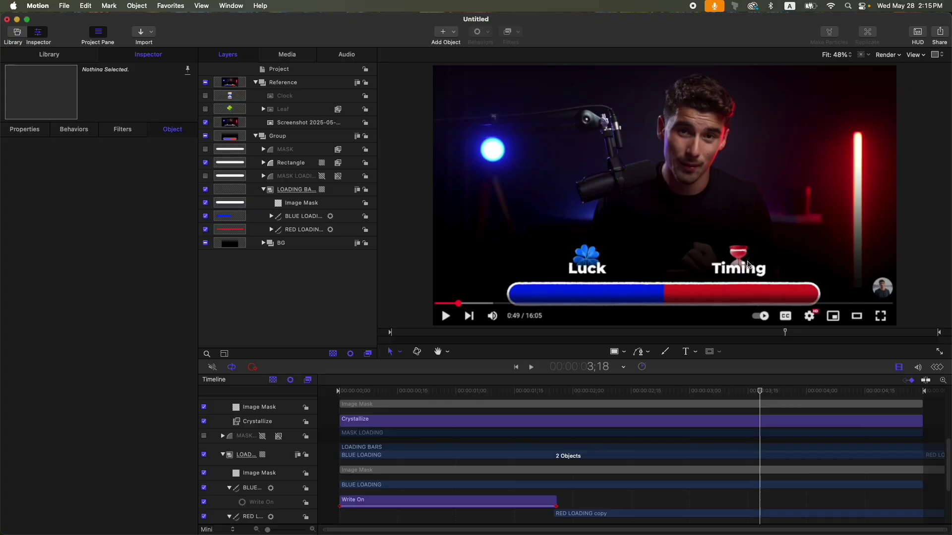
left_click(204, 122)
left_click(205, 110)
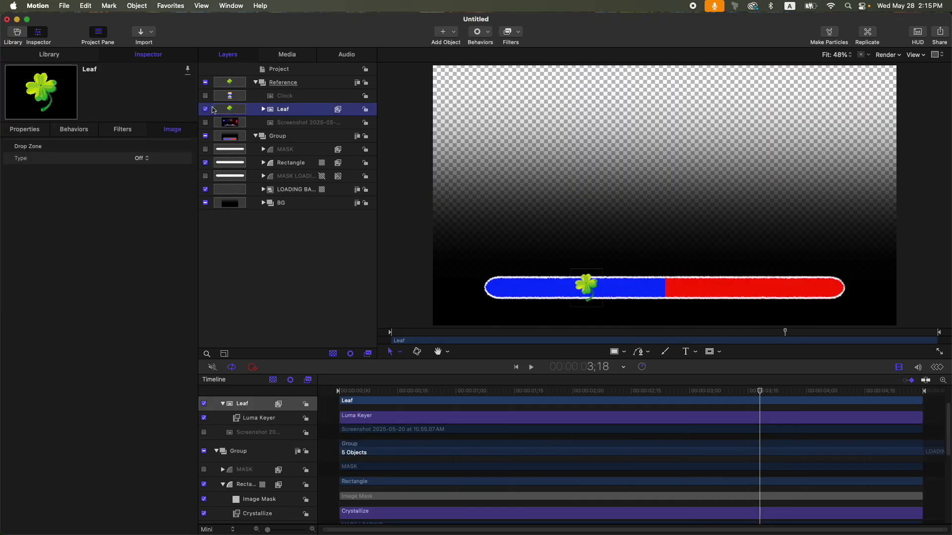
left_click(206, 96)
key("Home")
- Place the Leaf and Clock layers each in a separate group of their own
left_click(299, 110)
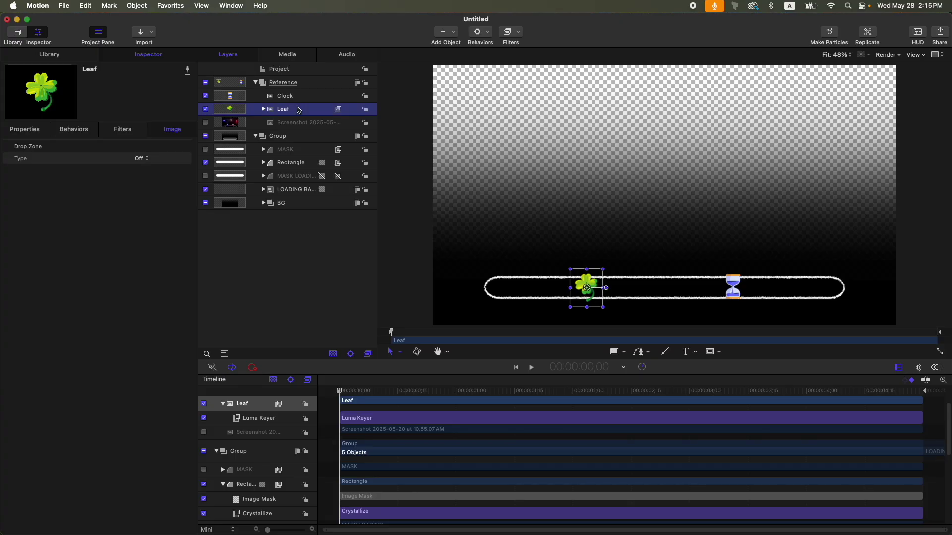
key("super+shift+g")
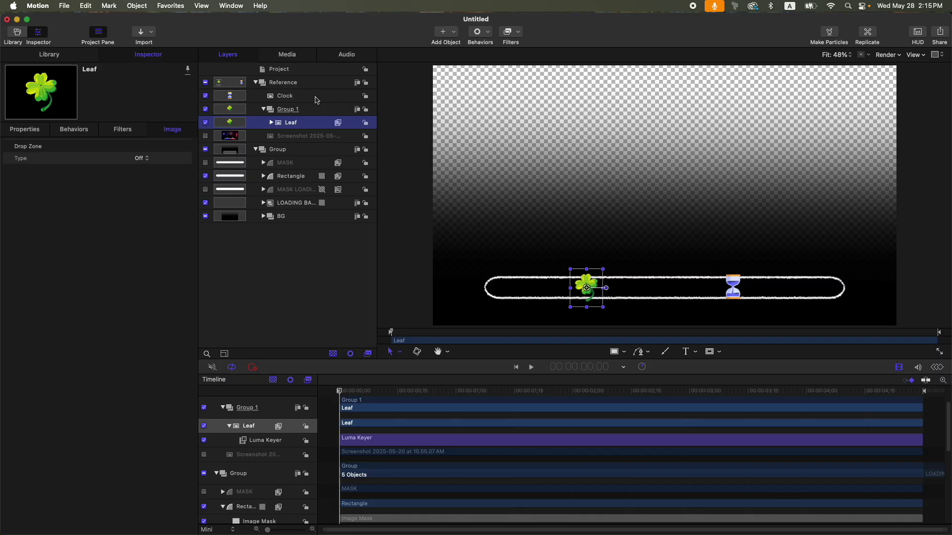
left_click(312, 97)
key("super+shift+g")
- Apply a Basic Motion Move behavior to the leaf's group and end it at 1;15
left_click(307, 124)
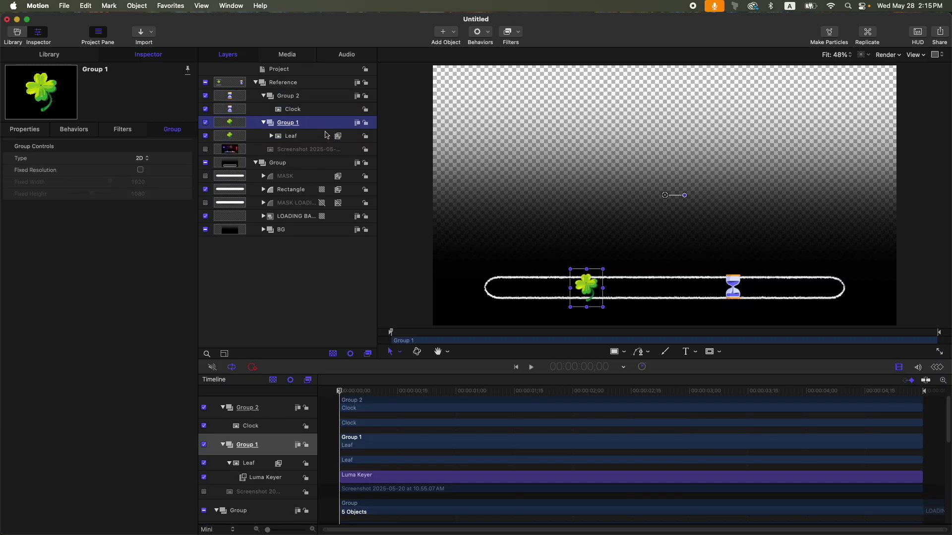
left_click(485, 34)
mouse_move(501, 60)
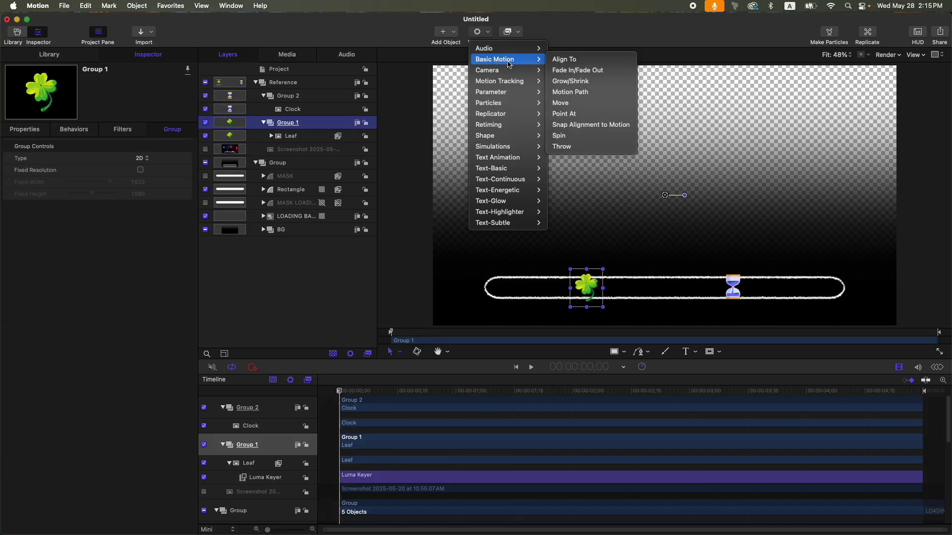
left_click(560, 103)
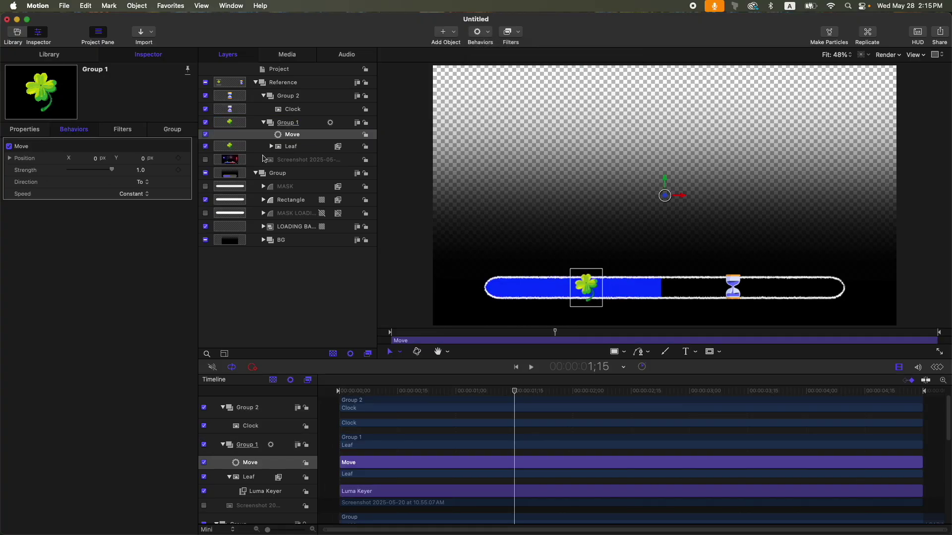
key("o")
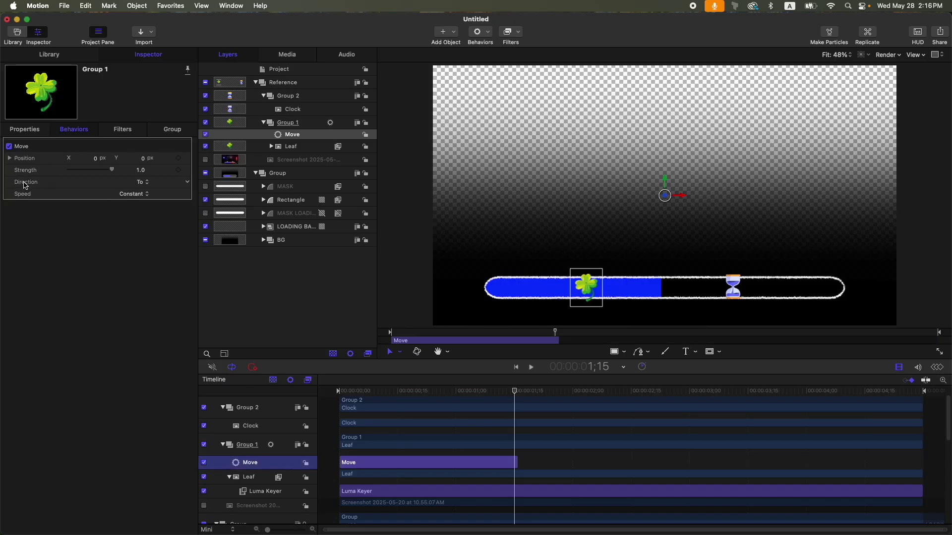
- Set the leaf's Move behavior to direction From with Ease Both speed
left_click(142, 182)
left_click(143, 187)
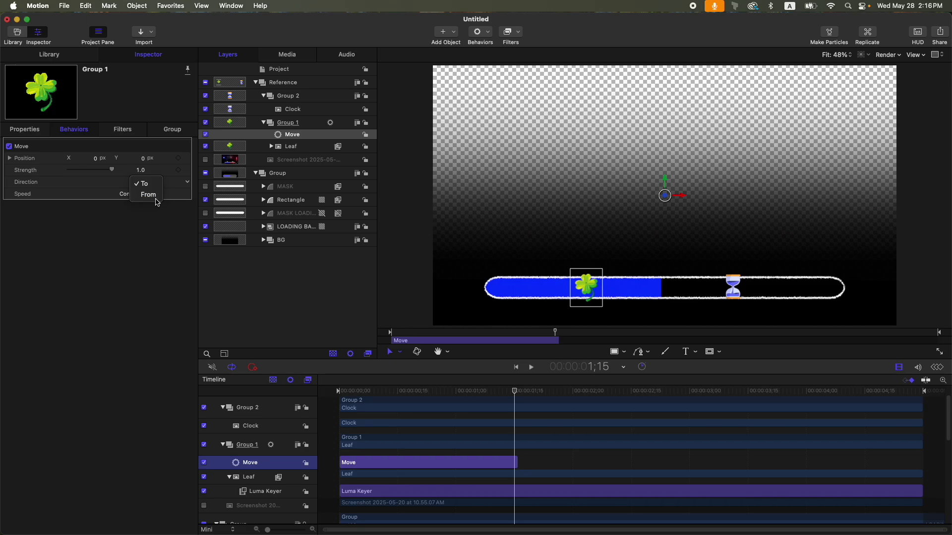
left_click(134, 194)
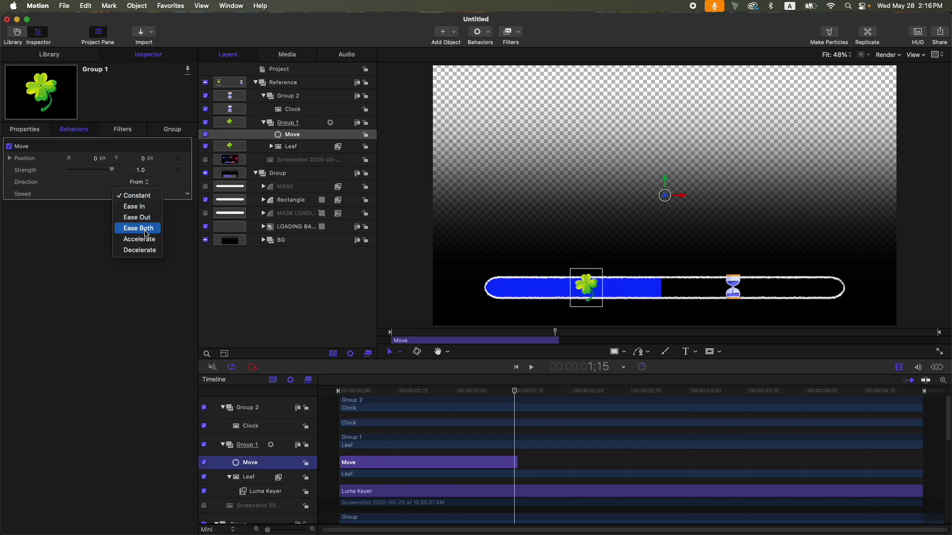
left_click(138, 228)
- From the first frame, set the Move behavior's Y position to -133 px and the Leaf layer's Y to -97.6 px
key("Home")
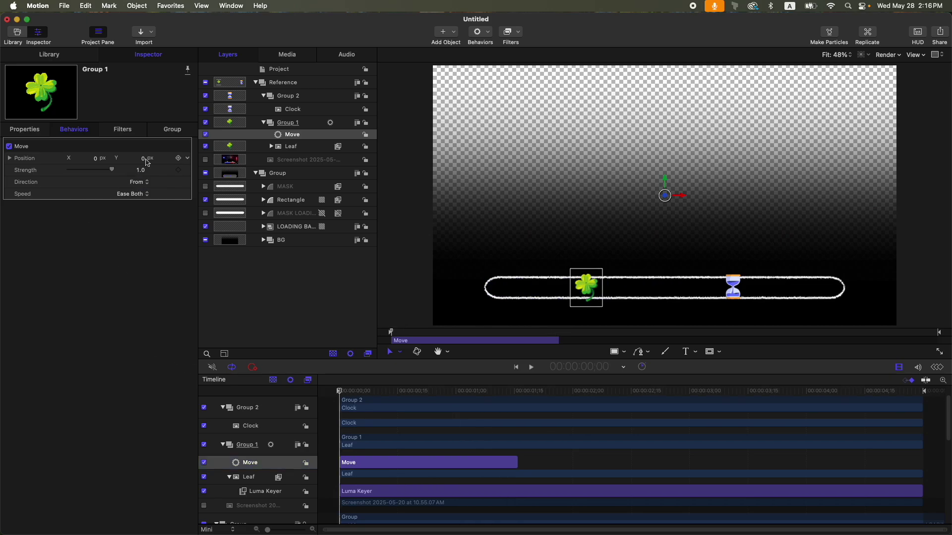
left_click_drag(144, 162, 143, 163)
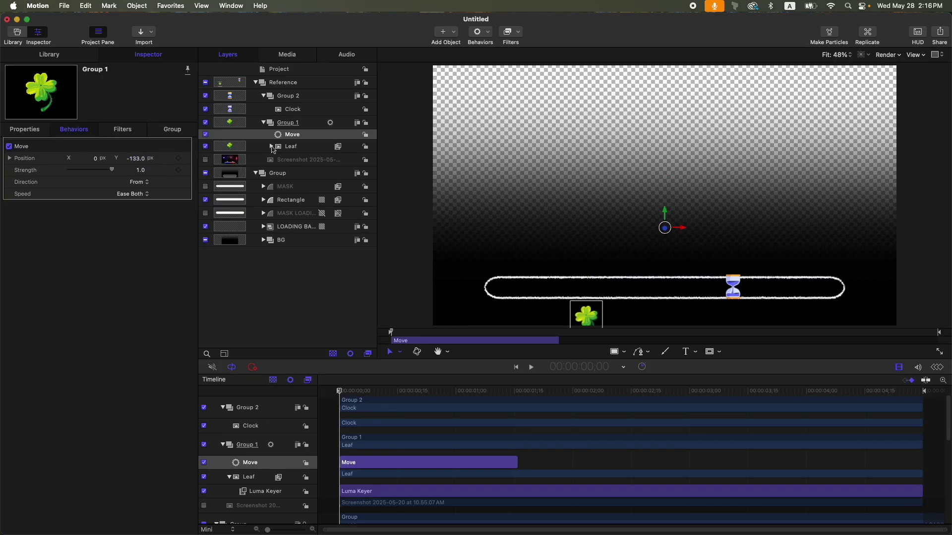
left_click(311, 149)
left_click(25, 128)
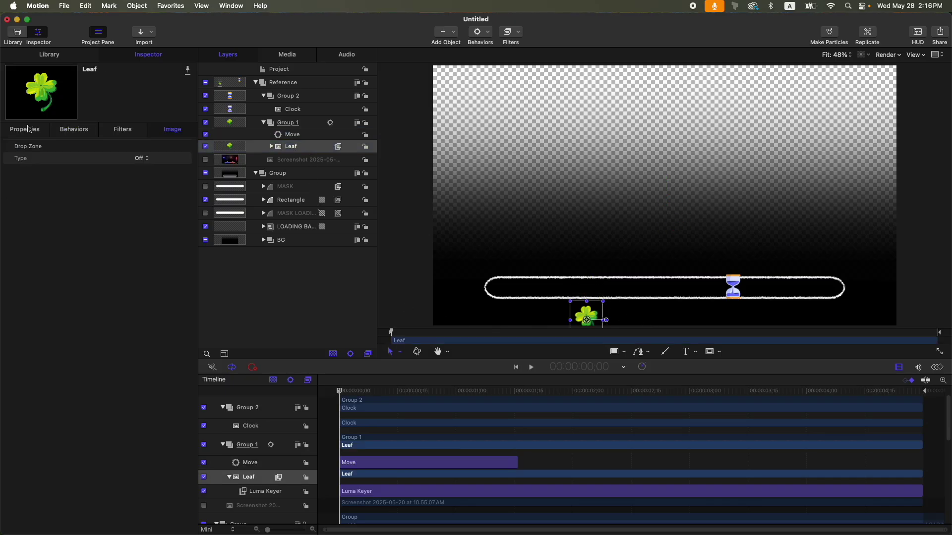
left_click_drag(135, 159, 135, 158)
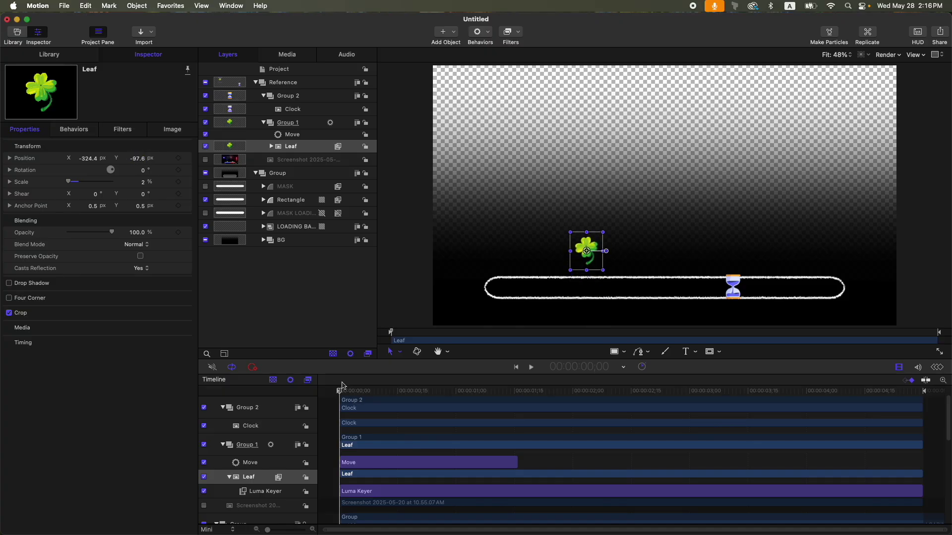
- Set the leaf's Move behavior to a Y position of -246 px and preview the rise
left_click(304, 136)
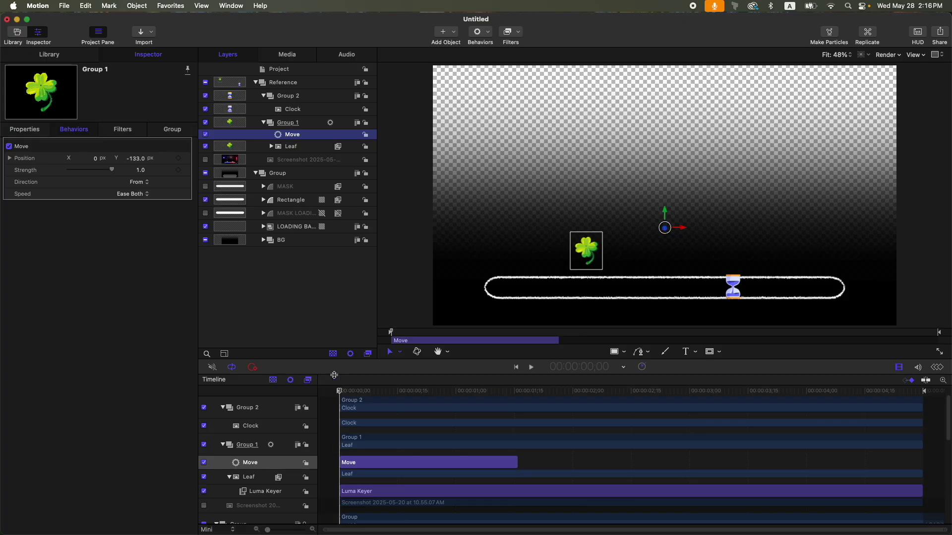
left_click(516, 391)
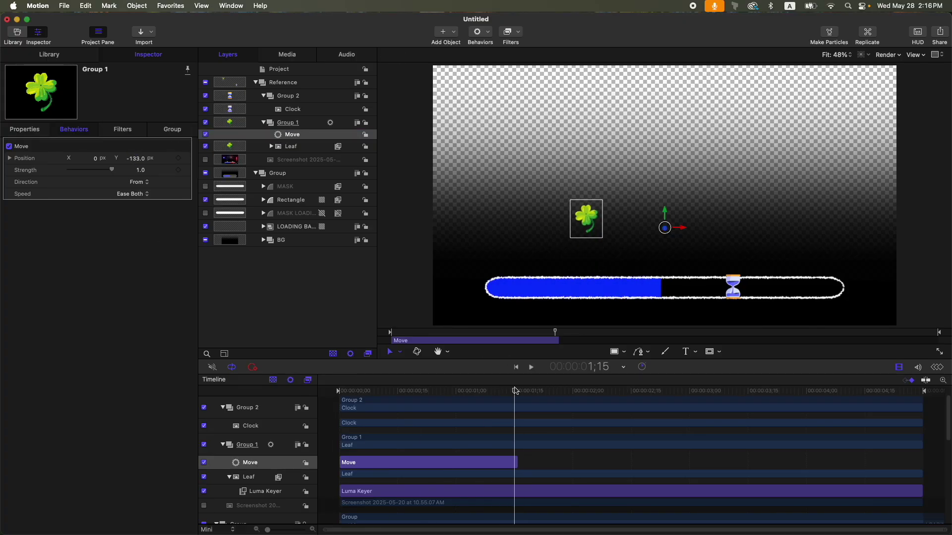
left_click_drag(514, 390, 338, 390)
left_click_drag(136, 158, 136, 161)
key("space")
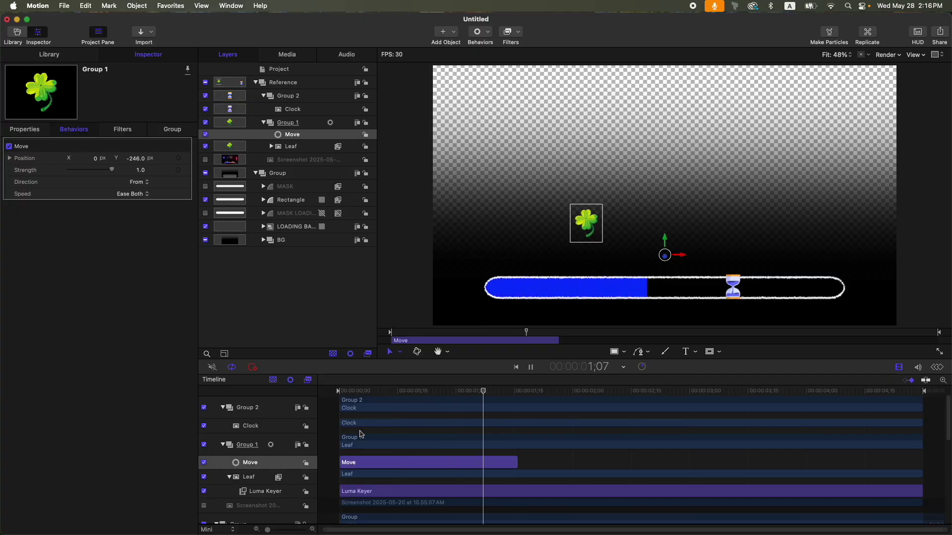
key("space")
- Lower the Leaf layer to Y position -164.6 px, checking it at 1;15 and in playback
left_click_drag(517, 396, 514, 391)
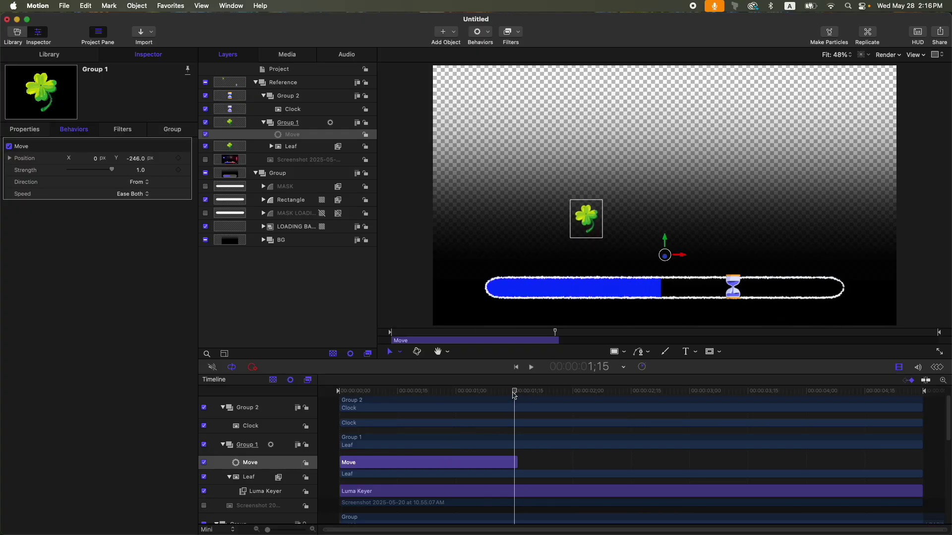
left_click(33, 132)
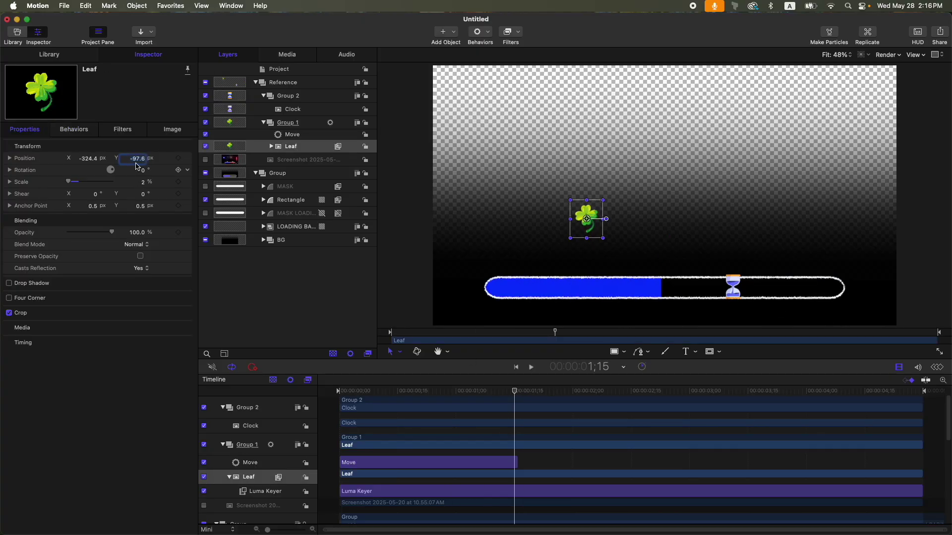
left_click_drag(136, 159, 136, 166)
left_click_drag(389, 394, 284, 384)
key("space")
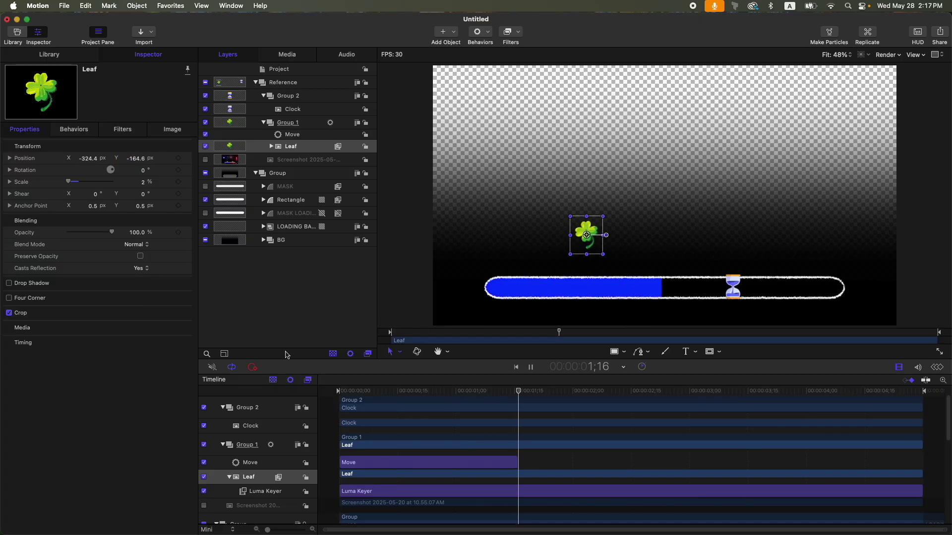
key("space")
- Copy the leaf's Move behavior onto the clock's group and raise the Clock layer to Y position -175.9 px
left_click(304, 134)
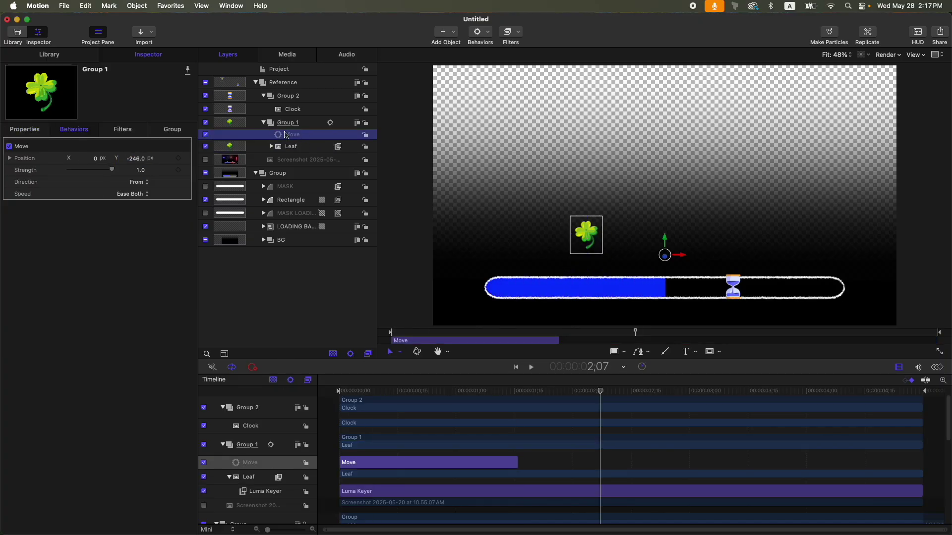
left_click_drag(305, 135, 332, 98)
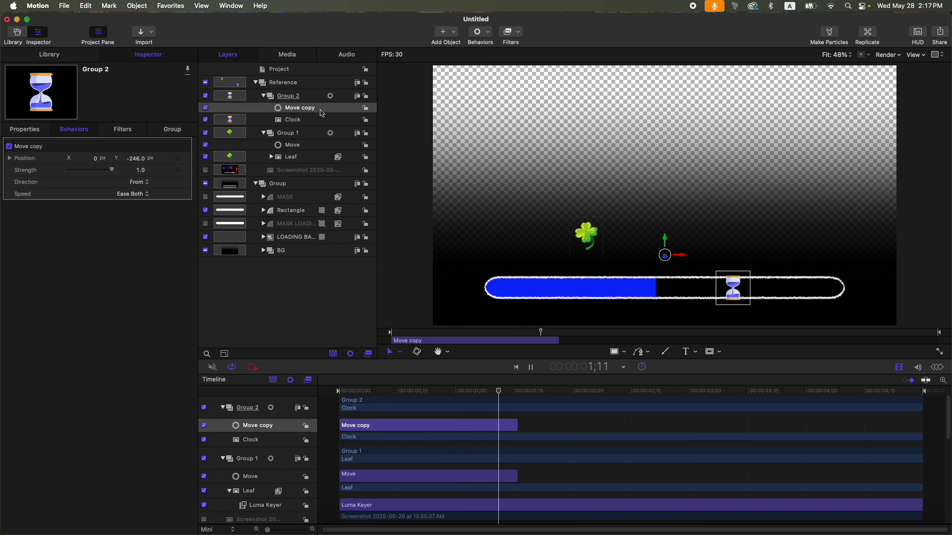
left_click(331, 97)
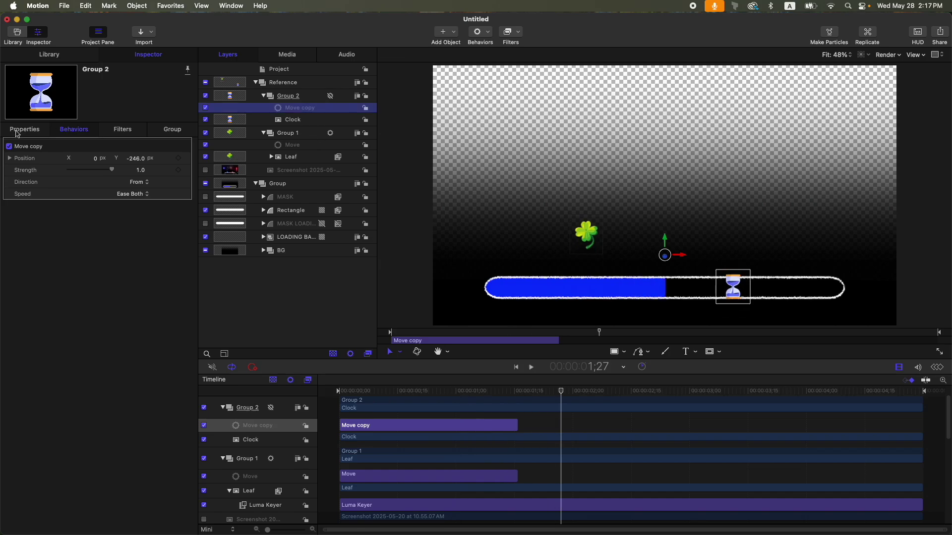
left_click(286, 121)
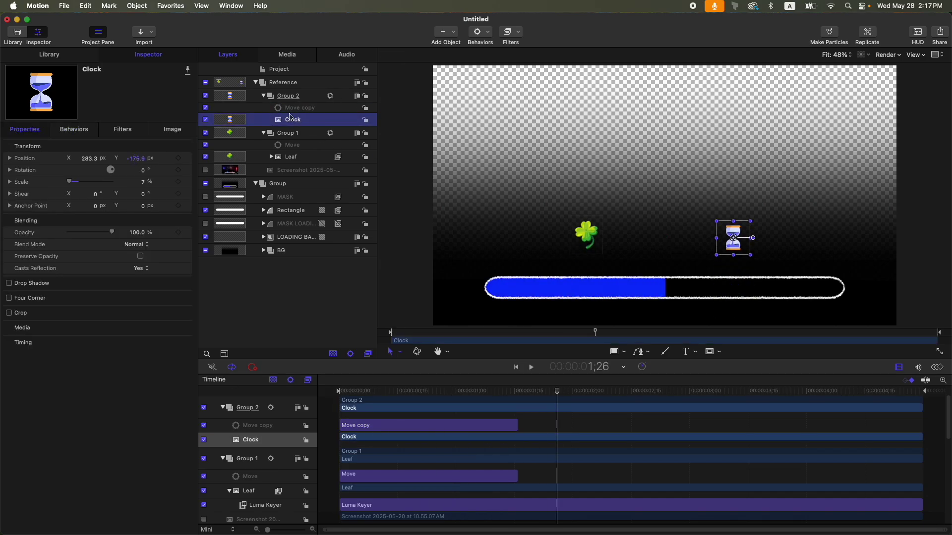
- Shift the clock's group in the timeline to start at about 2;15 and set its Y position to -2.7 px
left_click(309, 98)
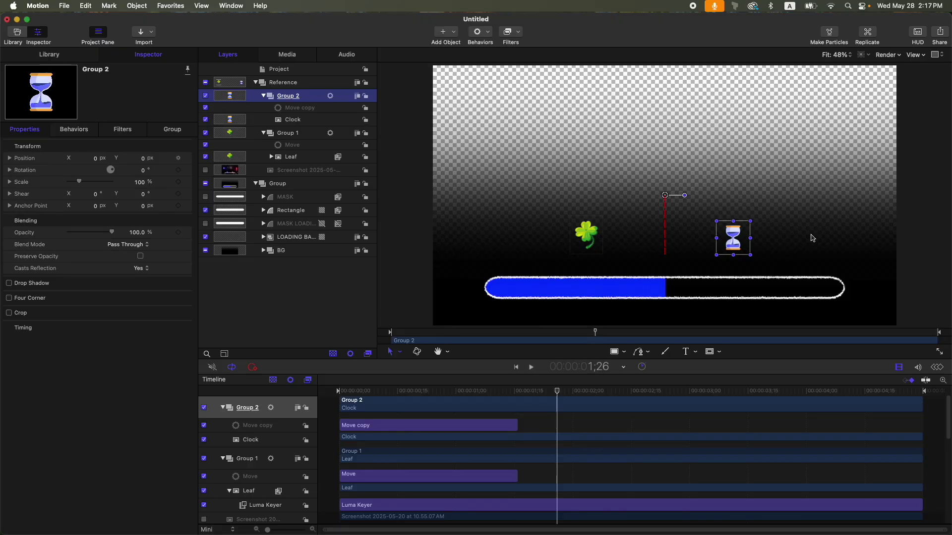
scroll(549, 468, "up", 1)
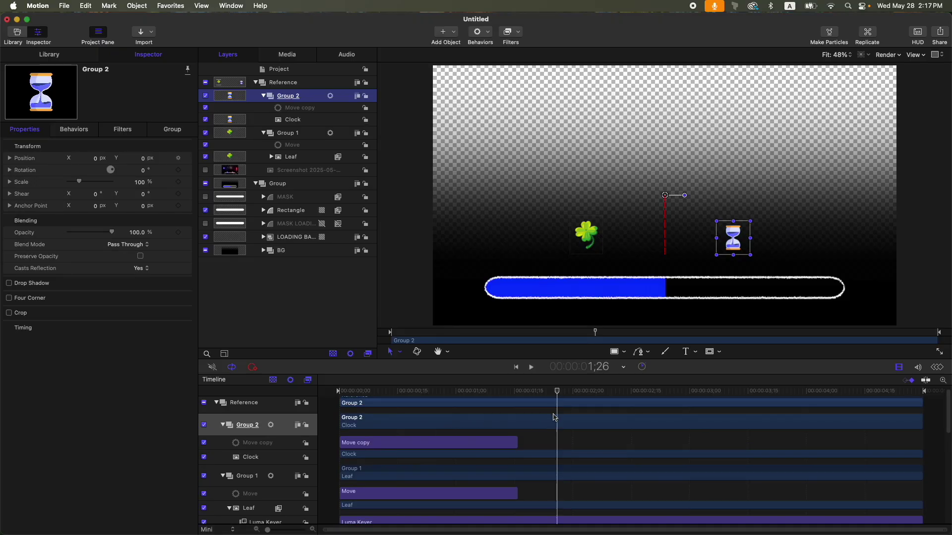
left_click_drag(557, 391, 642, 407)
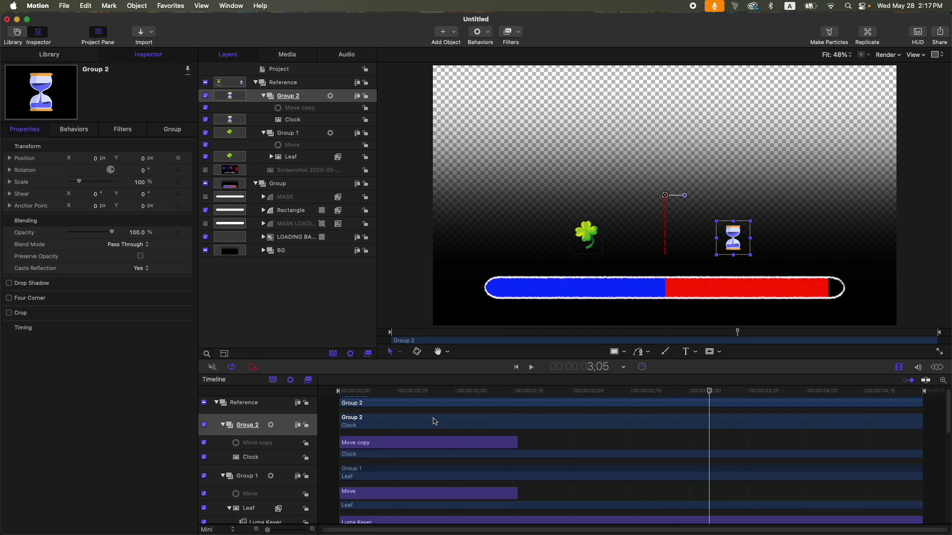
left_click_drag(431, 419, 727, 420)
left_click_drag(727, 420, 724, 421)
- Create a new group and place the clock's and leaf's groups inside it
left_click(264, 96)
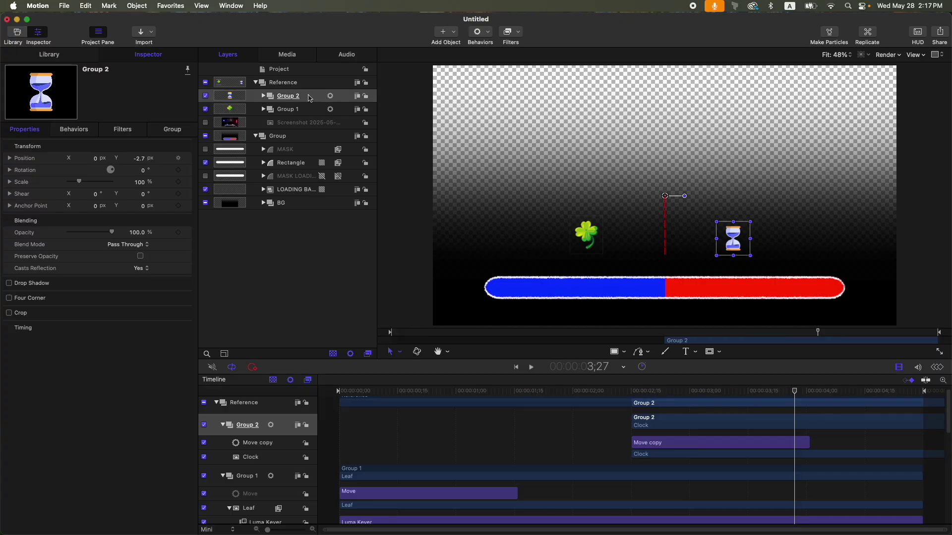
key("shift+super+n")
left_click(297, 109)
left_click(297, 122, "shift")
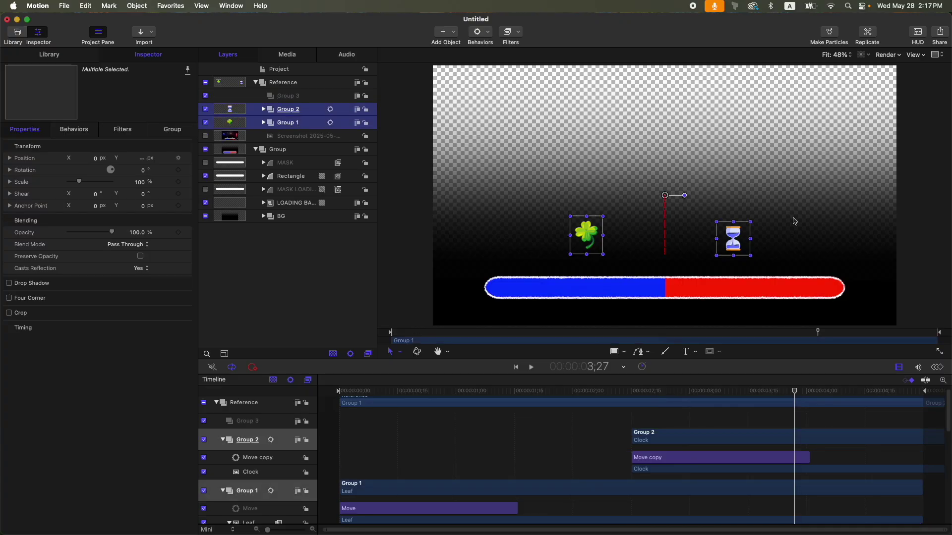
left_click_drag(320, 119, 308, 96)
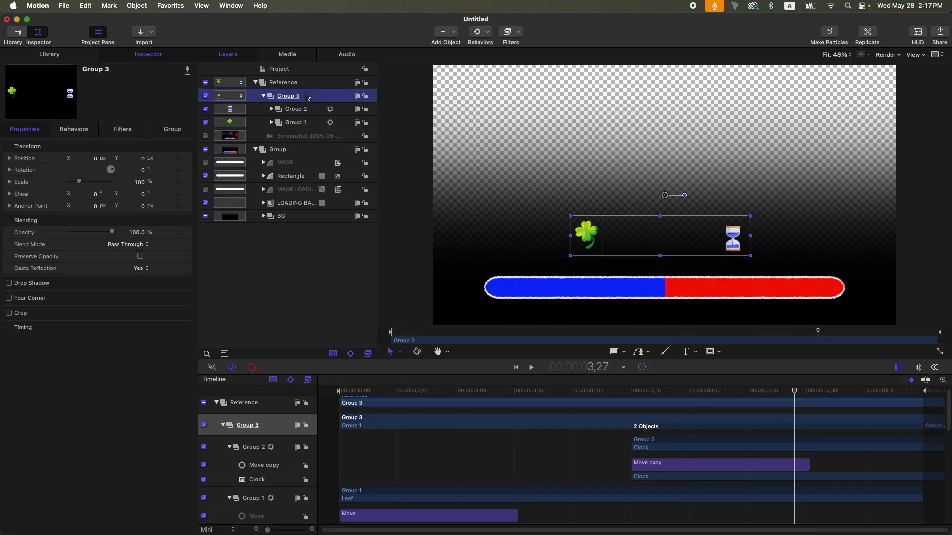
- Draw a rectangle mask about 1950 by 266 px over the icon area on the new group and preview the animation
key("alt+r")
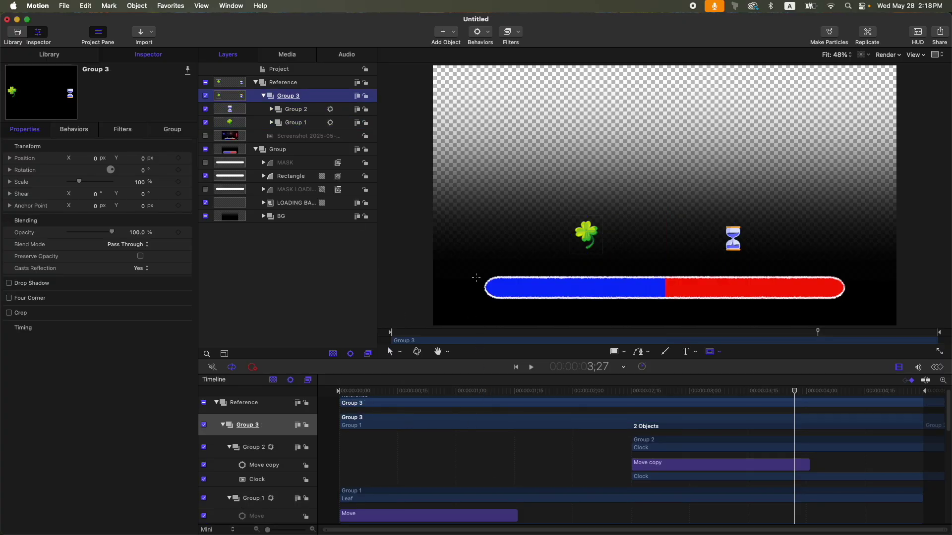
left_click_drag(430, 195, 902, 259)
key("Home")
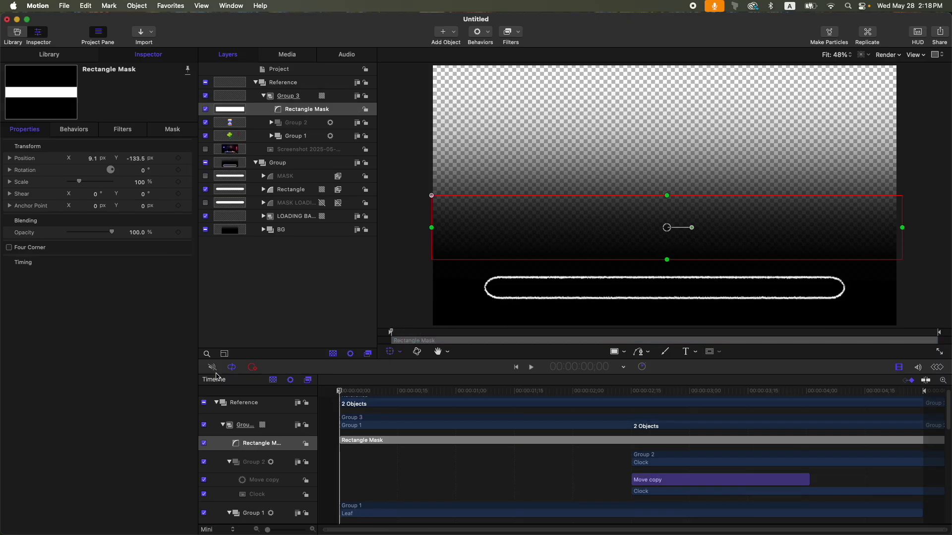
key("space")
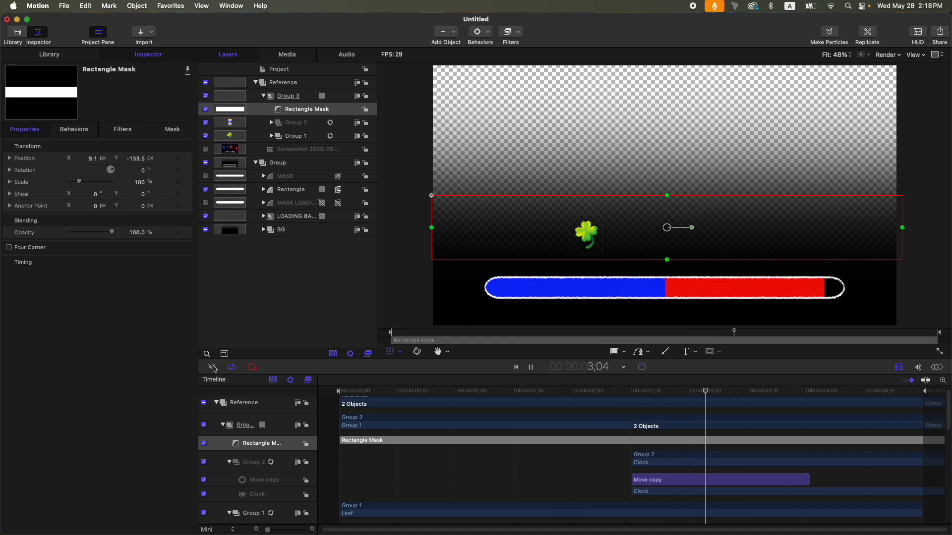
key("space")
- Set the rectangle mask's feather to 25 and reduce its height to fit closer around the icons
left_click(166, 132)
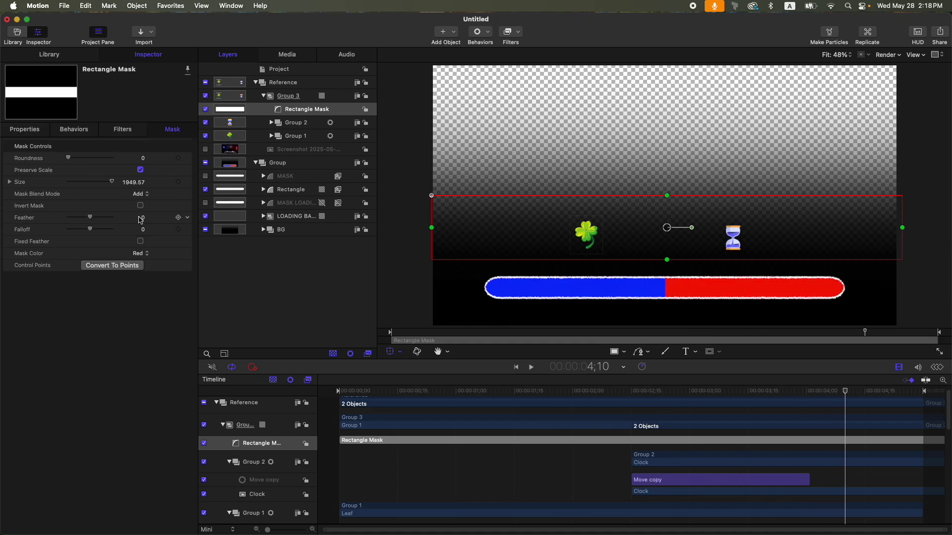
left_click(143, 219)
type("25")
key("Return")
left_click(10, 184)
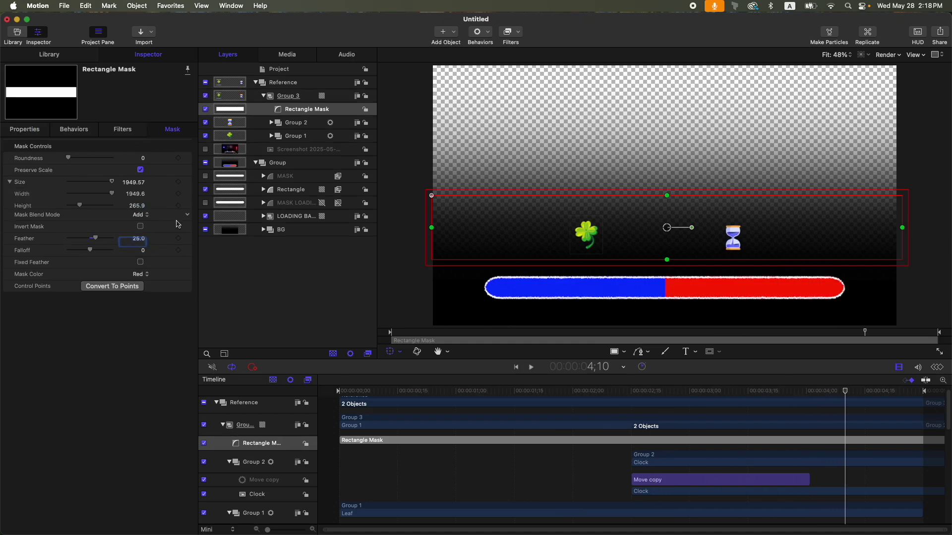
left_click_drag(136, 205, 34, 159)
- Lower the rectangle mask to Y position -154.5 px and briefly show the reference screenshot for comparison
left_click(25, 129)
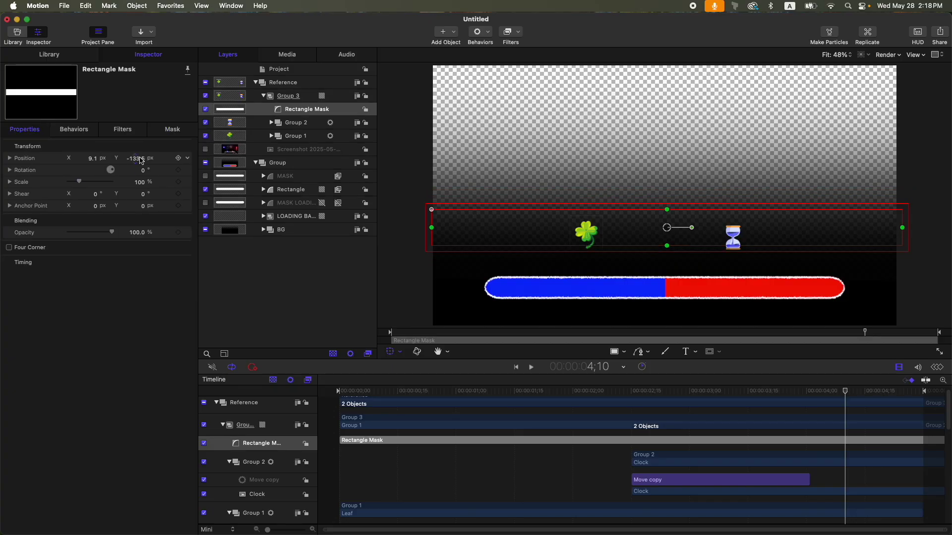
key("Left")
key("Left")
left_click(206, 149)
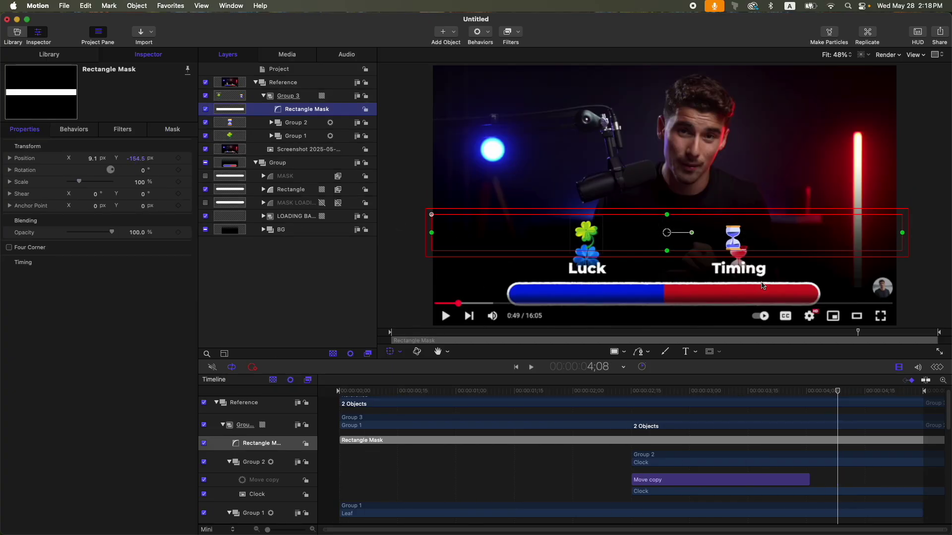
left_click(205, 149)
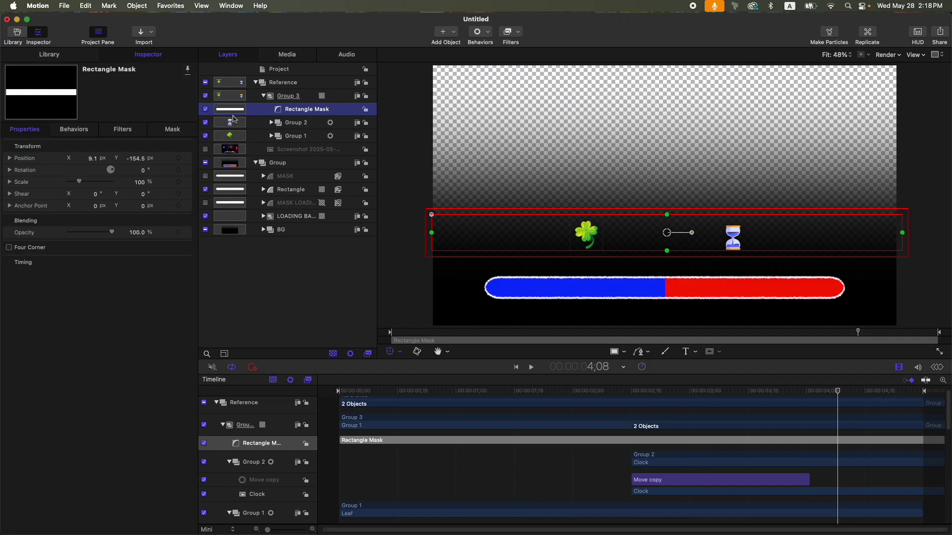
- Rename the masked group ICONS and lower it to Y position -56 px
left_click(288, 95)
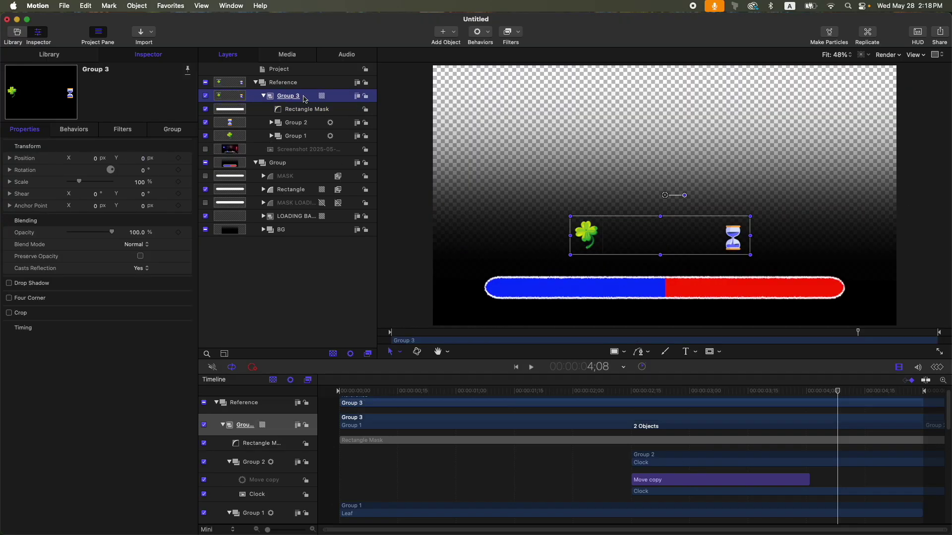
left_click(287, 95)
type("ICONS")
key("Return")
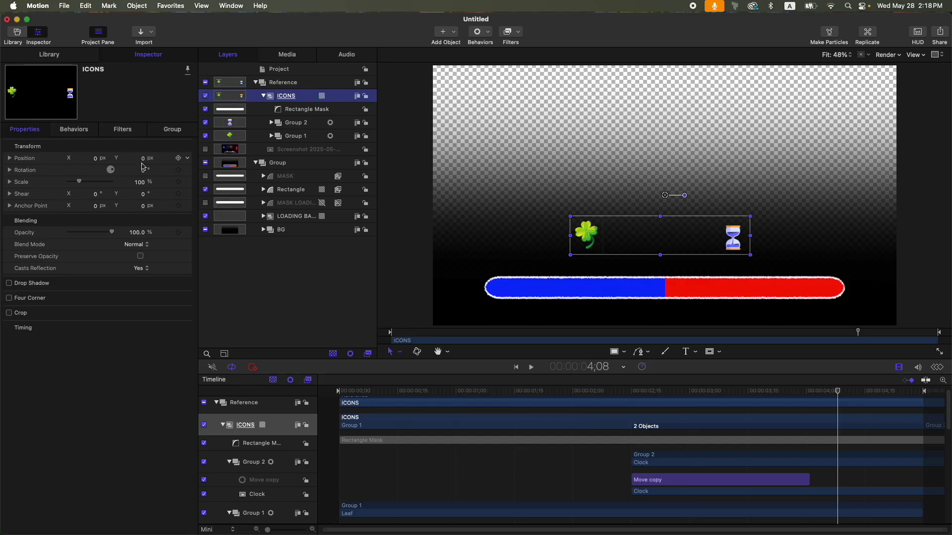
left_click_drag(433, 392, 655, 395)
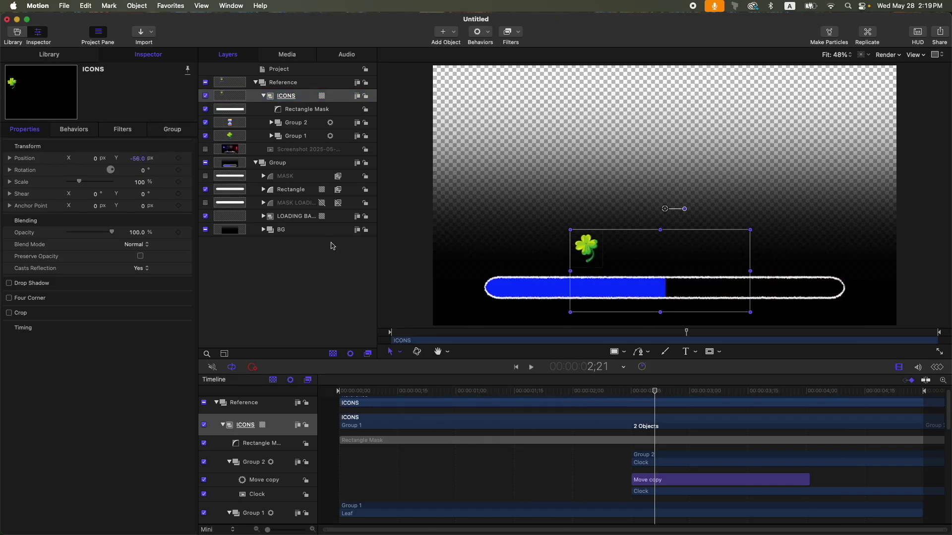
- Add the text LUCK over the leaf icon inside Group 1
left_click(300, 133)
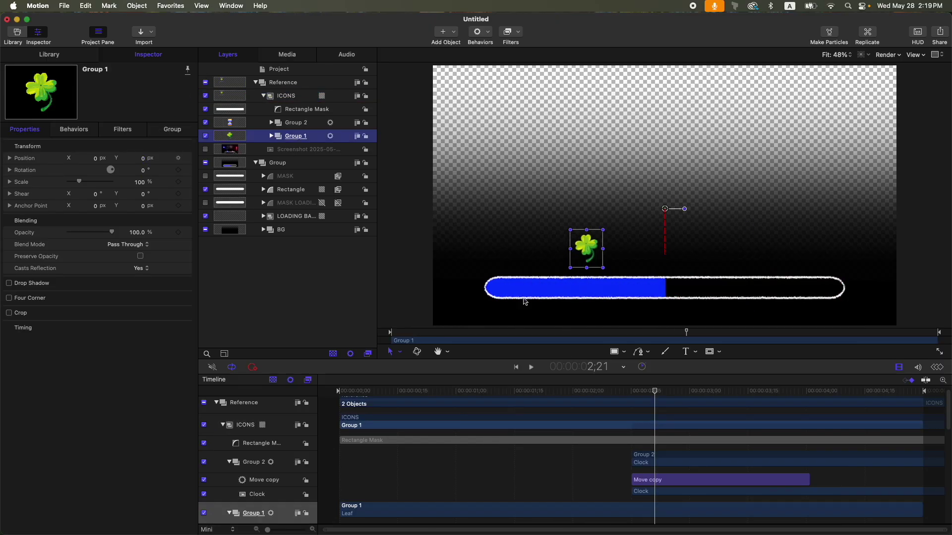
left_click(271, 136)
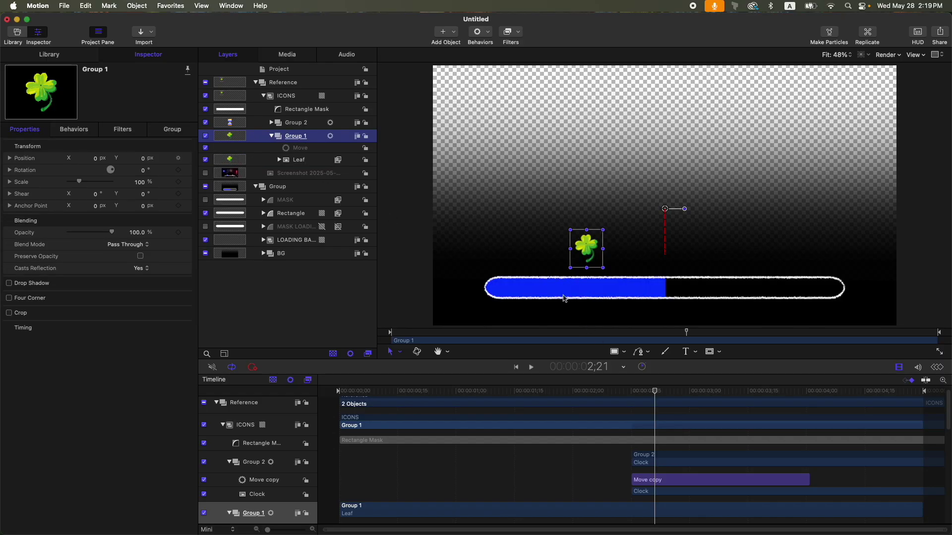
left_click(563, 268)
type("LUCK")
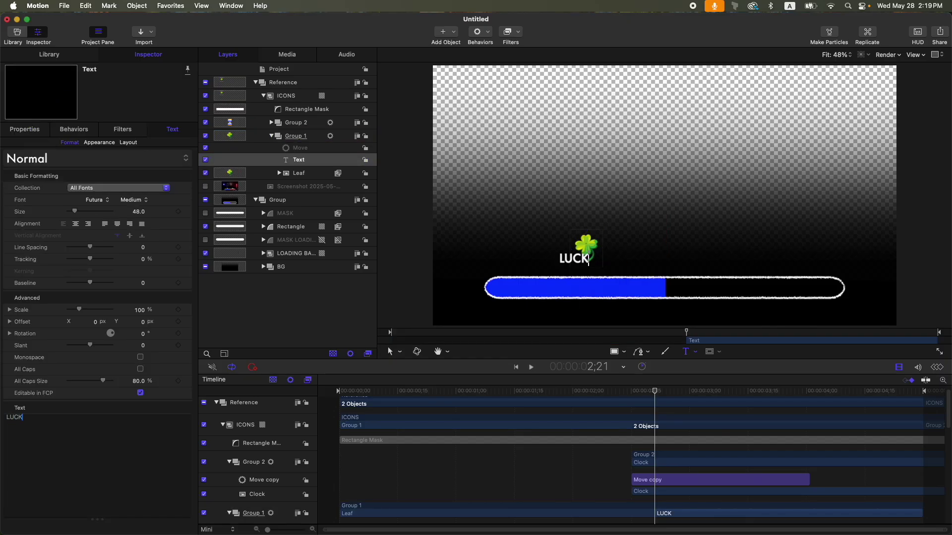
- Set the LUCK text's font to Archivo Black
left_click(99, 202)
left_click(102, 203)
left_click(102, 202)
scroll(102, 199, "up", 5)
left_click(106, 89)
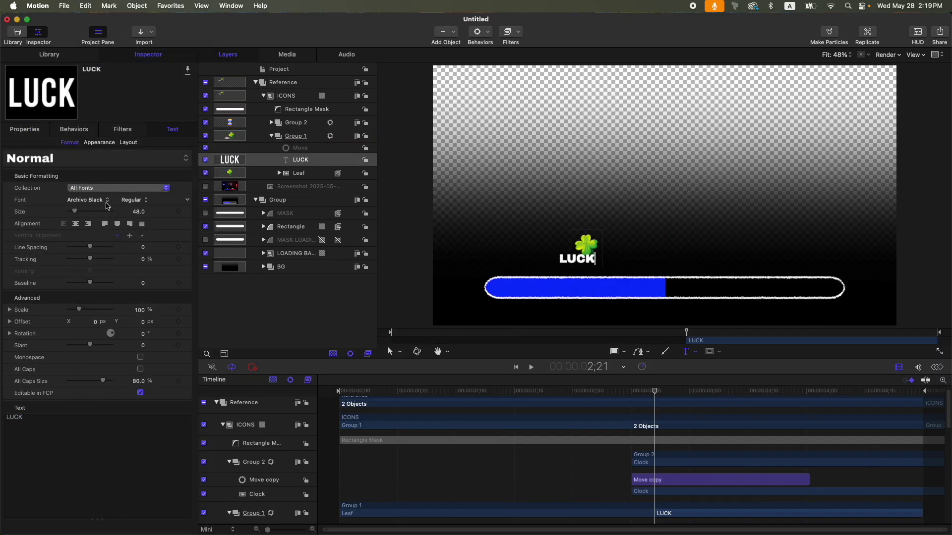
- Center-align the LUCK text, place it directly beneath the leaf, and scrub back to check it
left_click(75, 224)
left_click(390, 351)
left_click_drag(560, 259, 587, 263)
left_click_drag(654, 391, 443, 371)
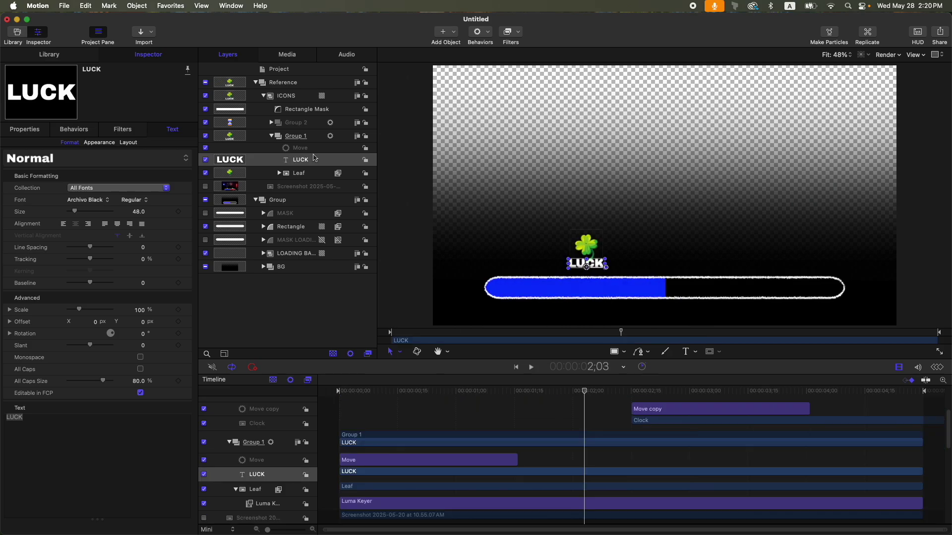
- Duplicate the LUCK text into Group 2 and show the frame at 4;13 where the hourglass appears
left_click(268, 124)
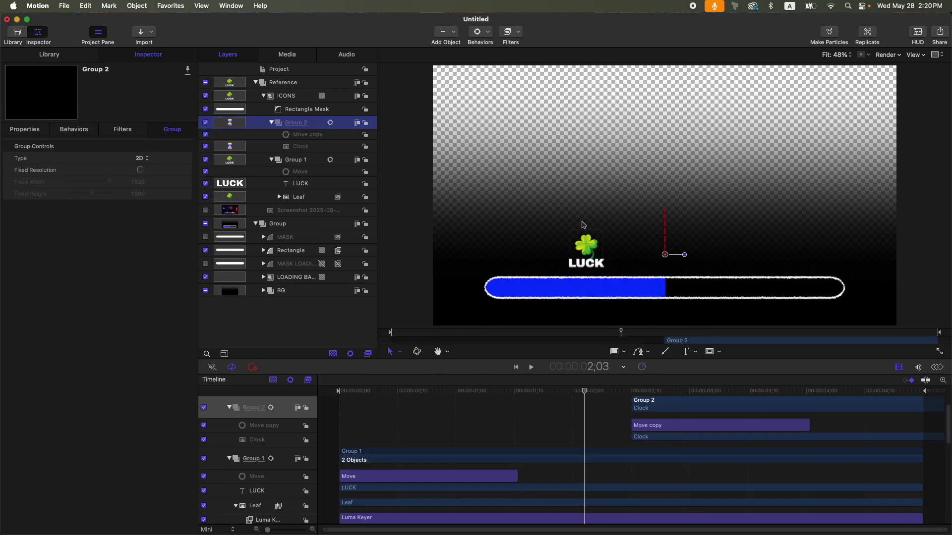
left_click(344, 185)
left_click_drag(322, 183, 283, 137)
left_click_drag(805, 394, 857, 397)
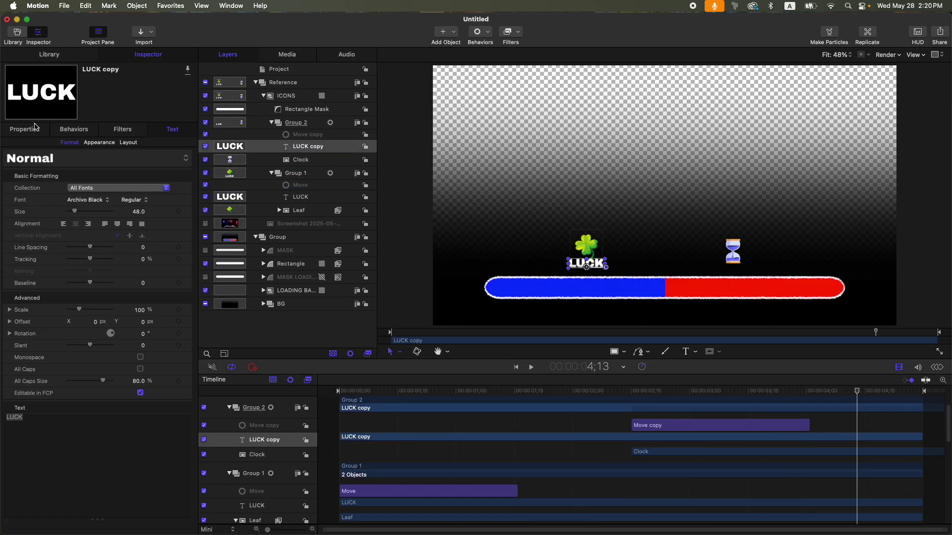
- Move the copied text beneath the hourglass and change its wording to TIMING
left_click(37, 130)
left_click(172, 129)
type("TIMING")
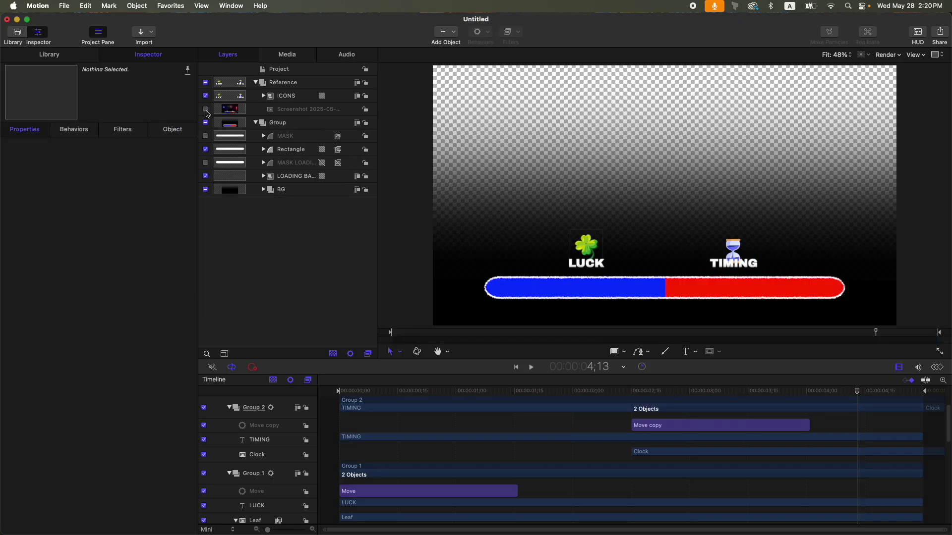
- Compare the animation with the reference screenshot and move the screenshot out into its own group
left_click(205, 110)
left_click_drag(609, 394, 187, 359)
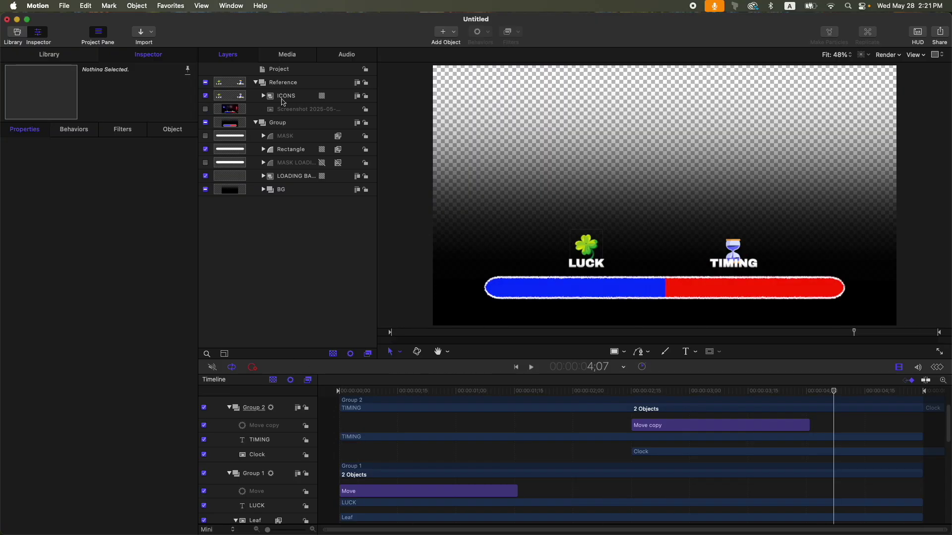
left_click(288, 110)
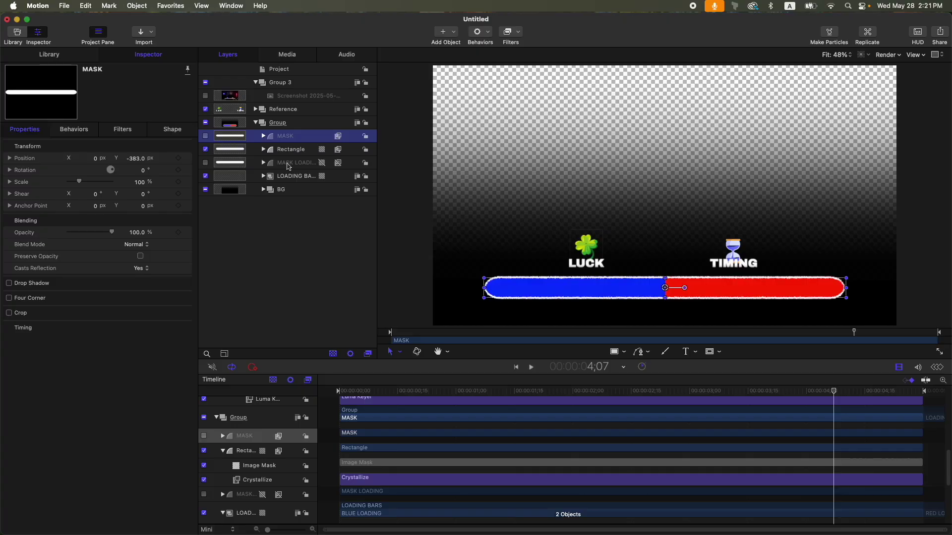
- Put the mask, frame rectangle, loading mask and LOADING BARS layers into a new group named LOADING BAR FINAL
key("super+shift+n")
left_click(301, 193, "shift")
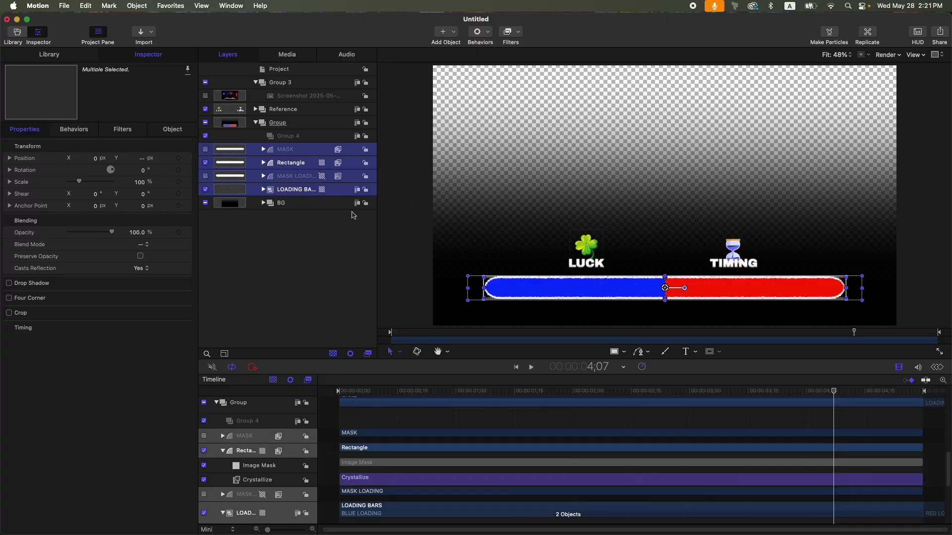
left_click_drag(299, 154, 304, 141)
double_click(304, 140)
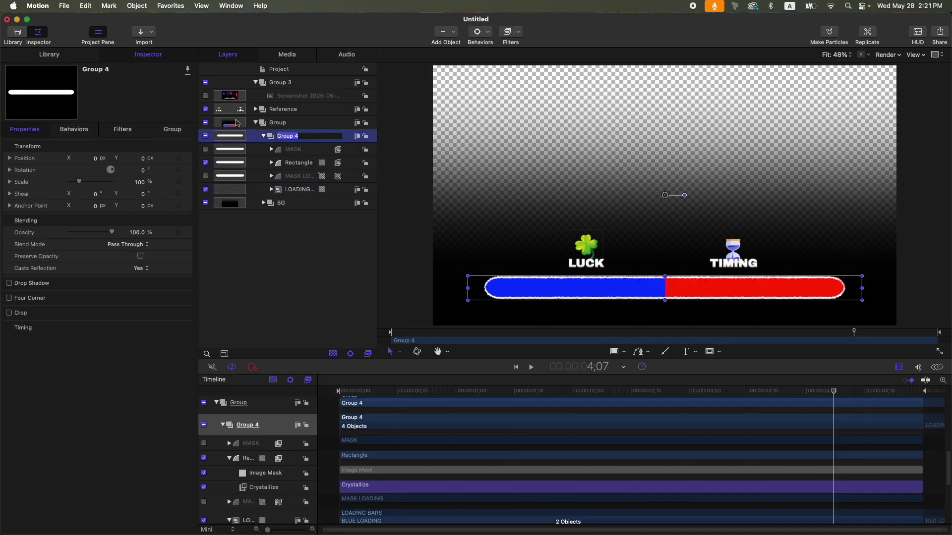
type("LOADING BAR FINAL")
key("Return")
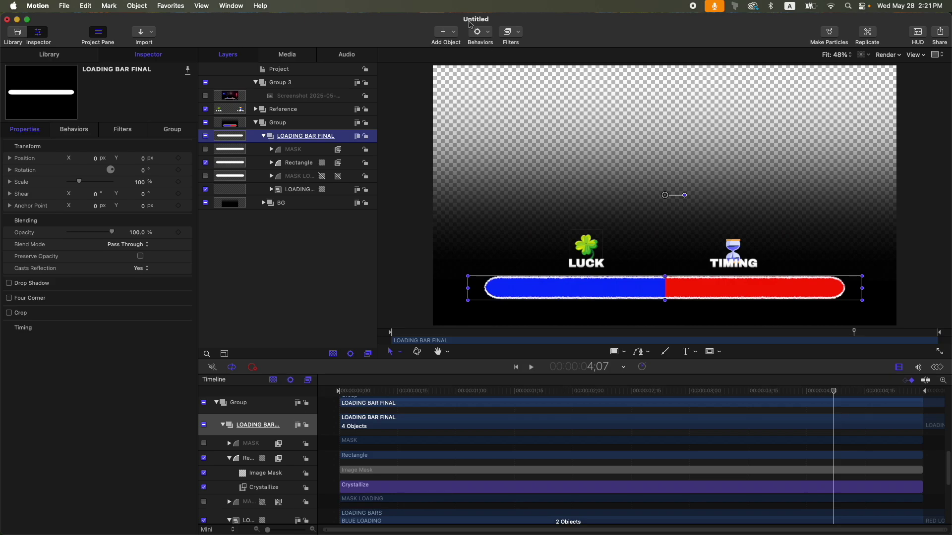
- Add a Move behavior to the LOADING BAR FINAL group and trim its end to 1;00
left_click(478, 32)
mouse_move(492, 58)
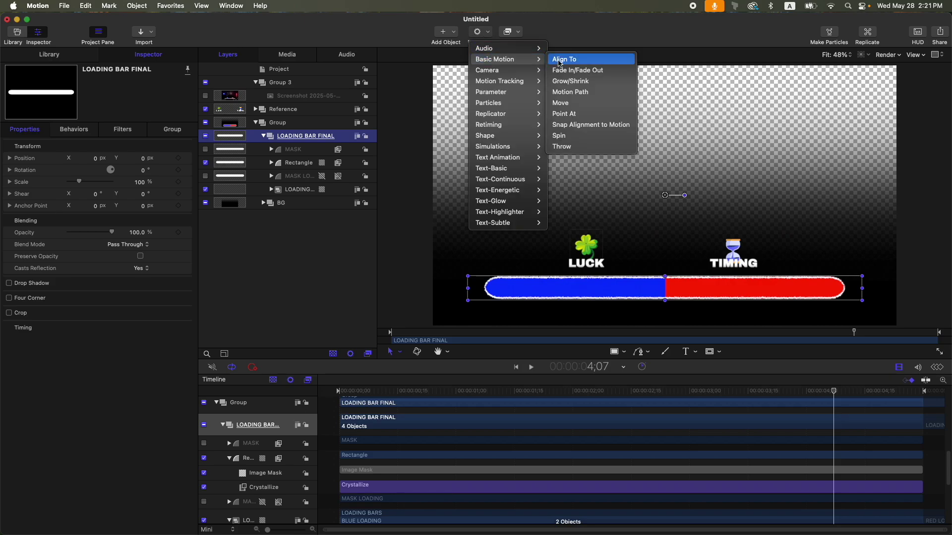
left_click(560, 102)
left_click_drag(424, 391, 456, 397)
key("o")
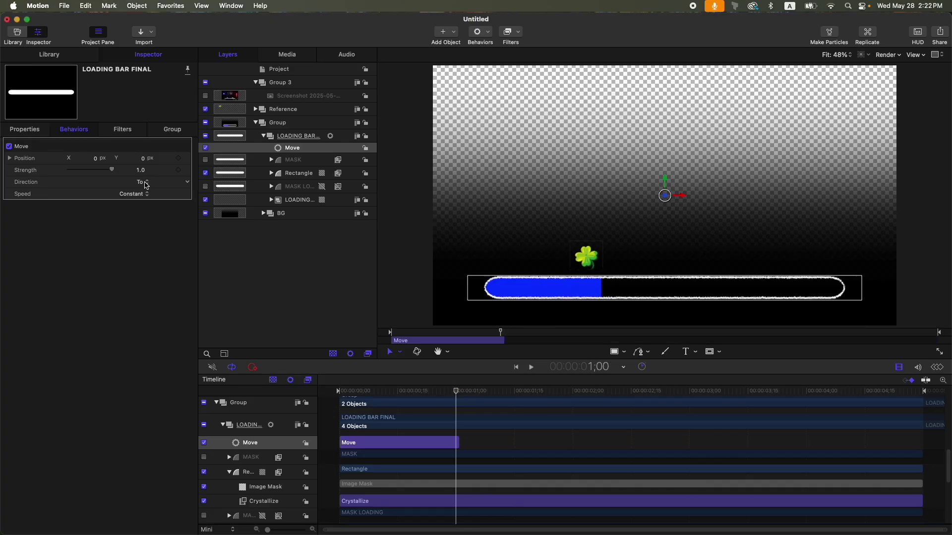
- Set the Move behavior's direction to From, its Y position to -75 px and its speed to Ease Both
left_click(147, 186)
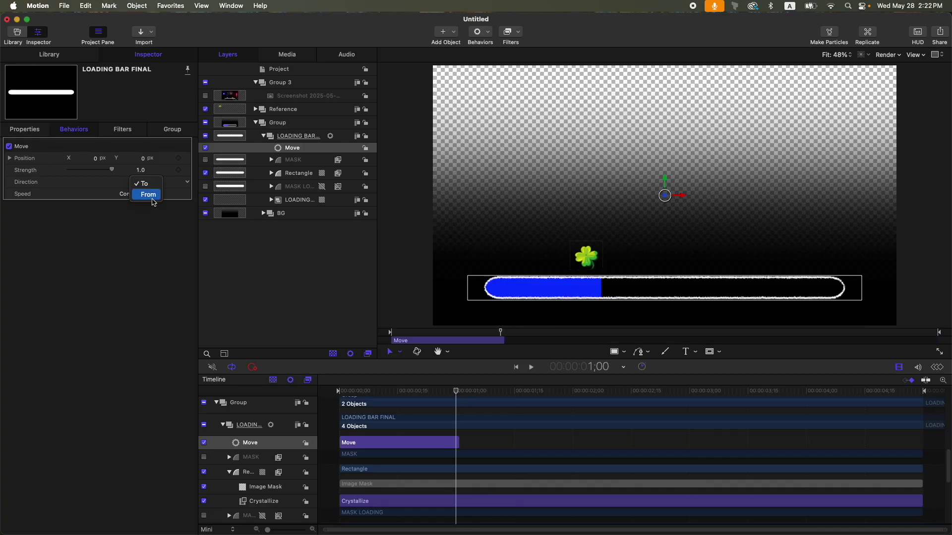
left_click(154, 200)
key("Home")
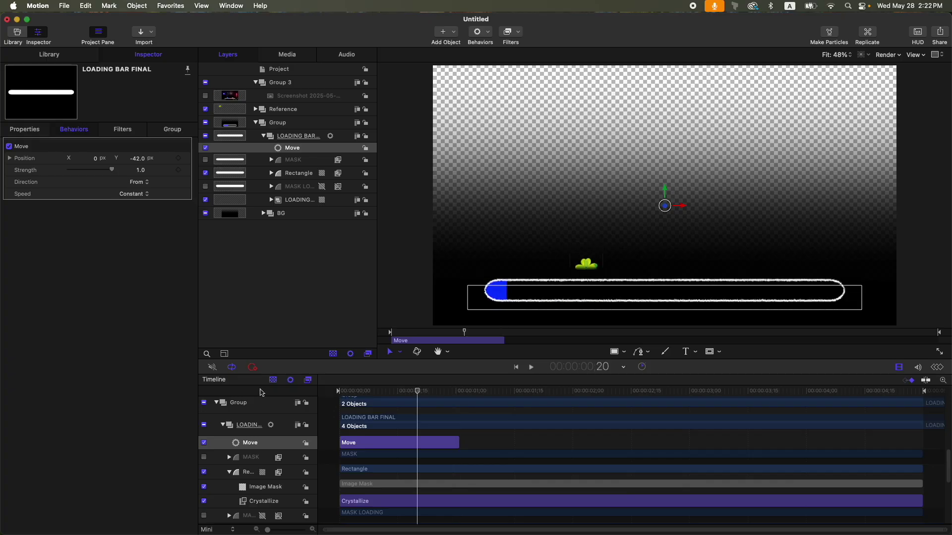
left_click_drag(136, 157, 139, 197)
left_click(142, 197)
left_click(139, 229)
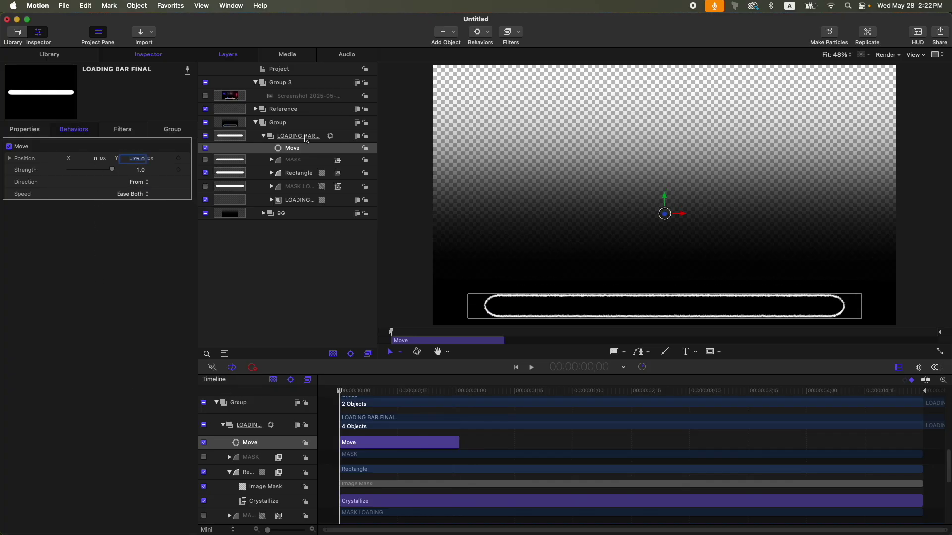
- Add a Fade In/Fade Out behavior to the LOADING BAR FINAL group and preview the animation
left_click(305, 136)
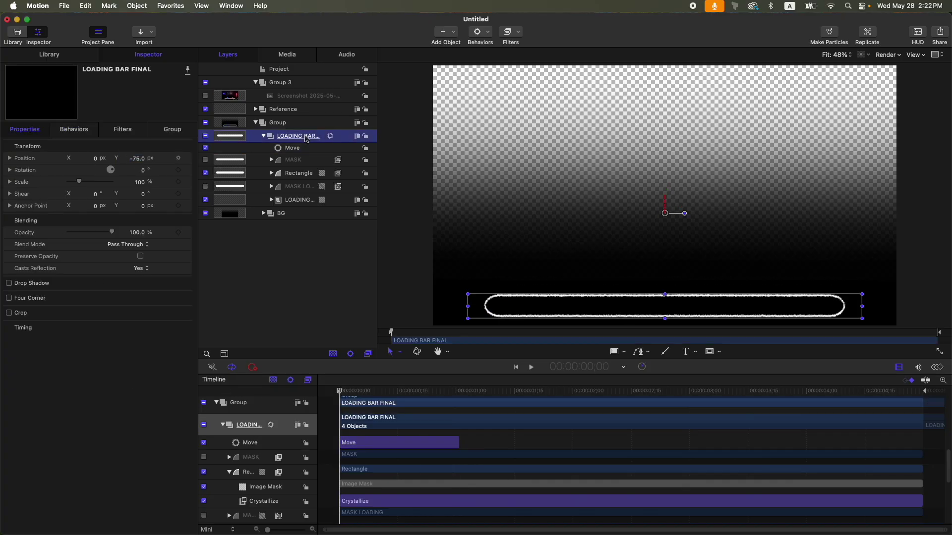
left_click(478, 33)
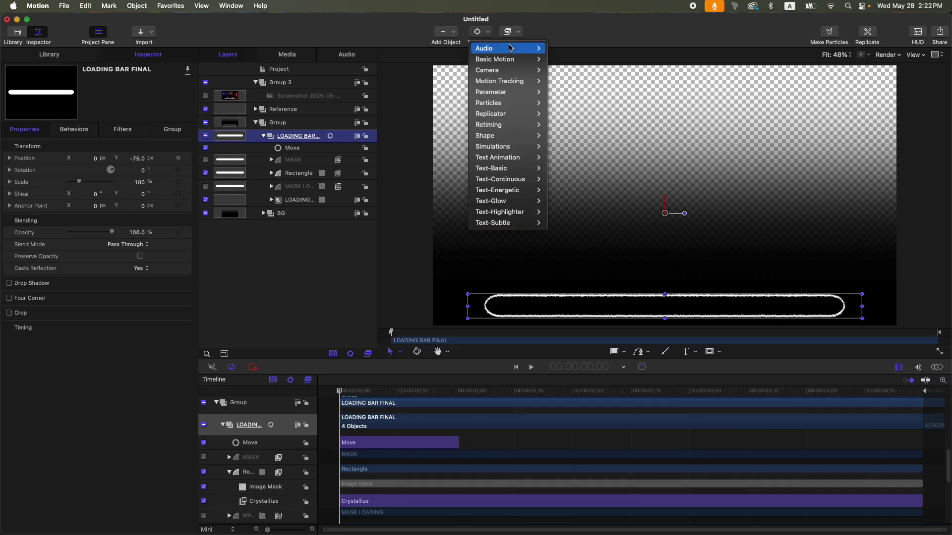
mouse_move(511, 59)
left_click(583, 70)
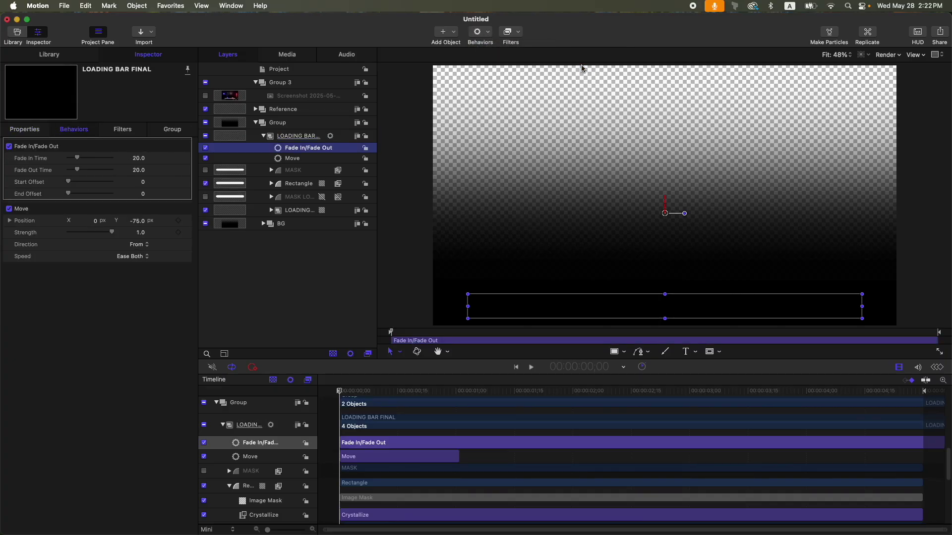
key("space")
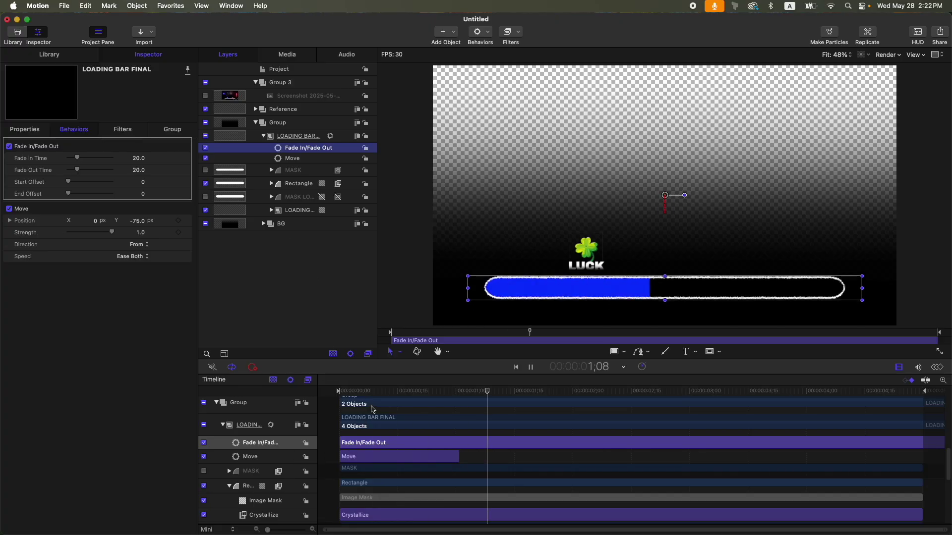